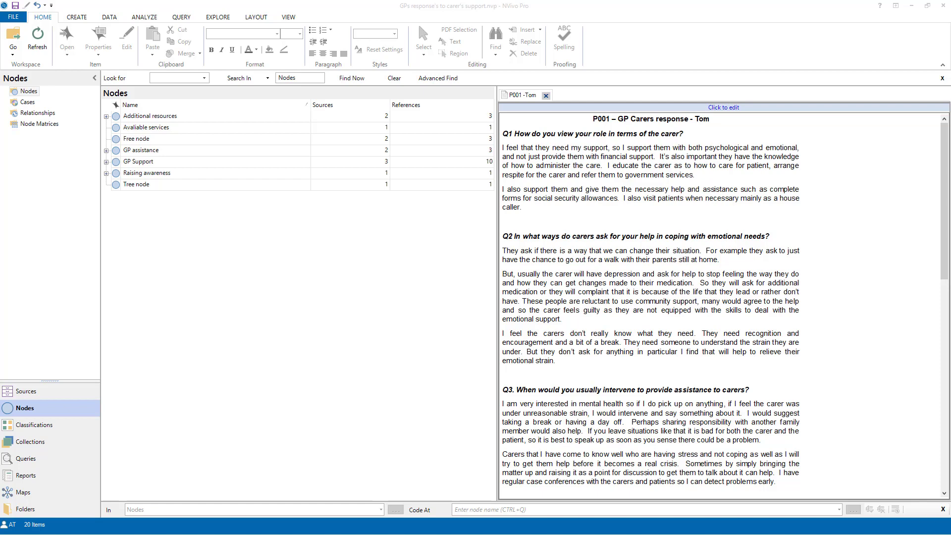
Switch to Adobe Acrobat to review the four GP interview profiles, and return to NVivo
{"action": "key", "text": "alt+Tab"}
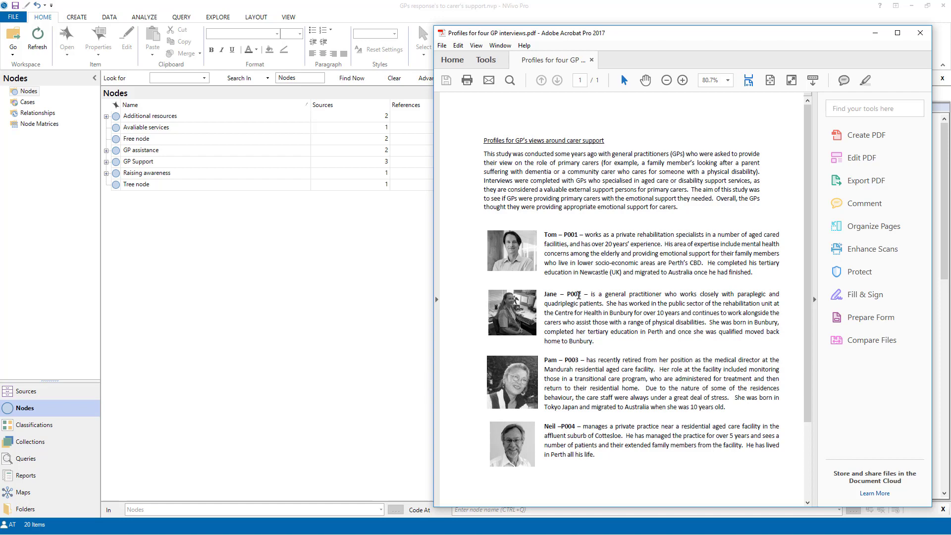
{"action": "left_click", "coordinate": [875, 33]}
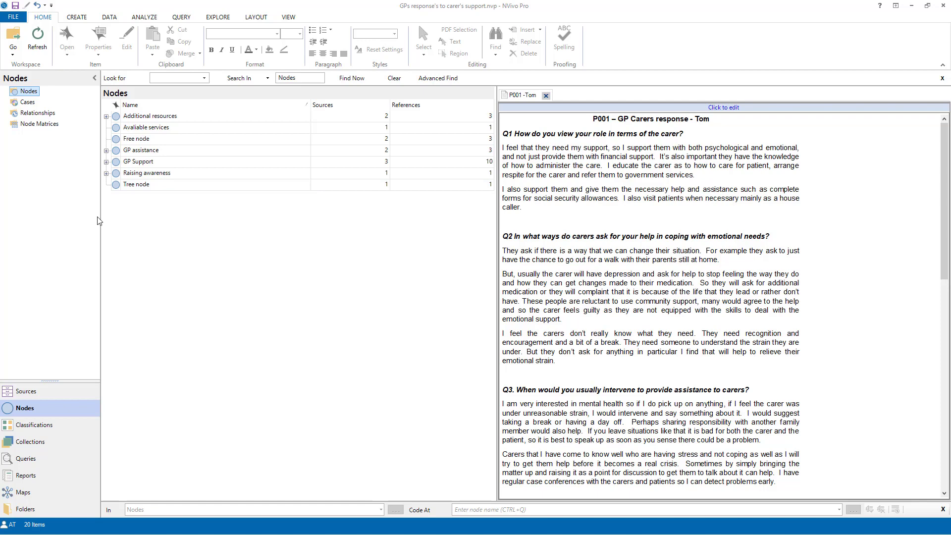
Add the predefined Person classification to the project's case classifications
{"action": "left_click", "coordinate": [46, 426]}
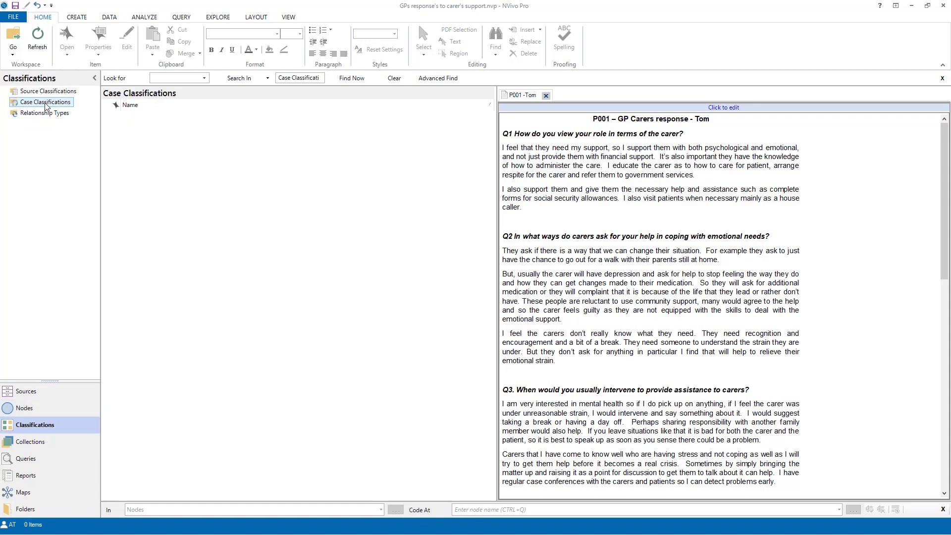
{"action": "right_click", "coordinate": [124, 128]}
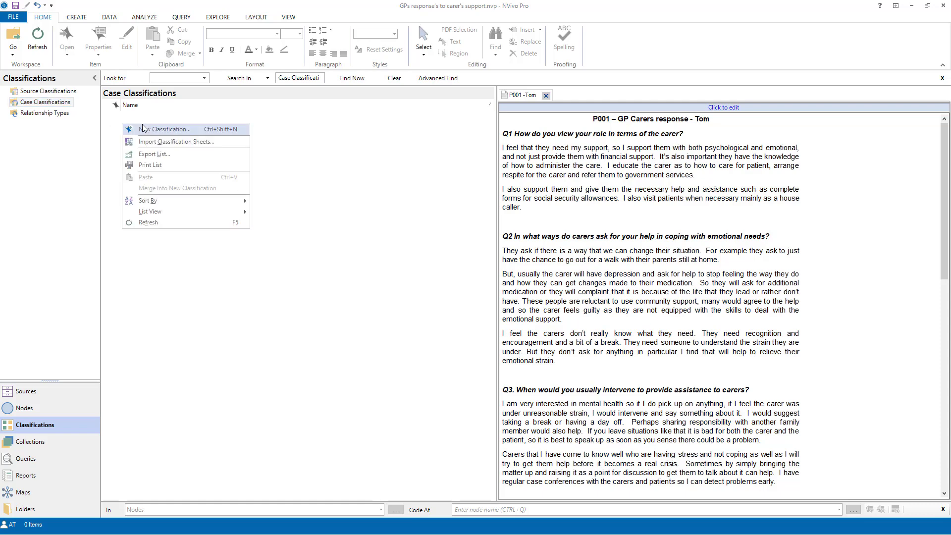
{"action": "left_click", "coordinate": [146, 129]}
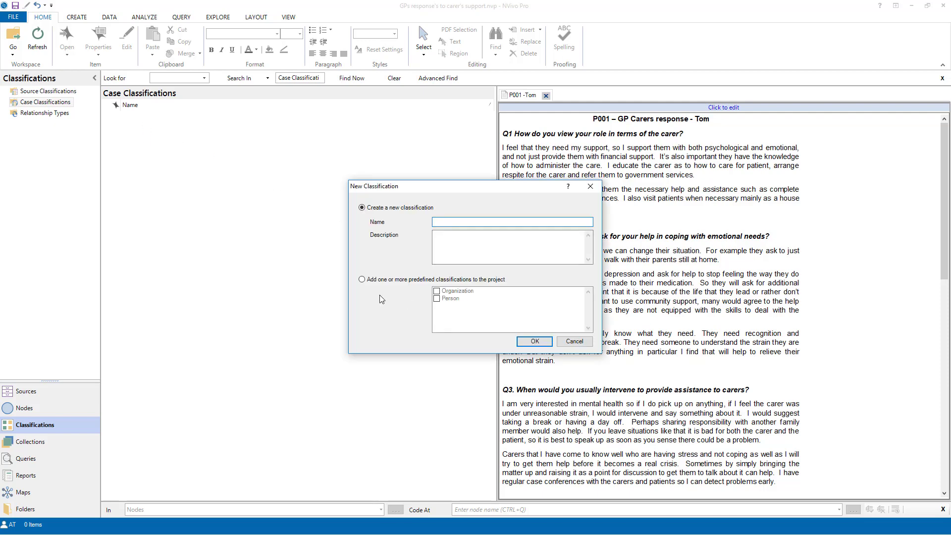
{"action": "left_click", "coordinate": [362, 280]}
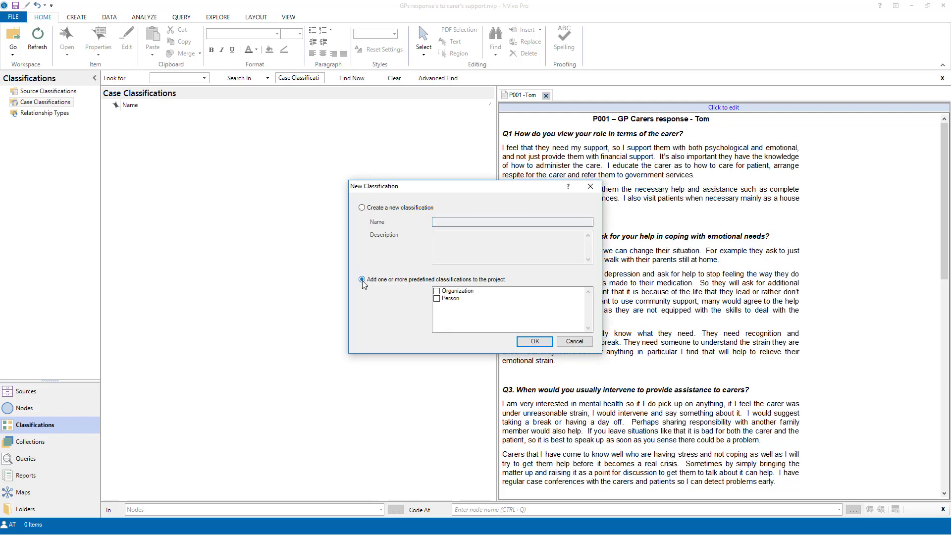
{"action": "left_click", "coordinate": [437, 299]}
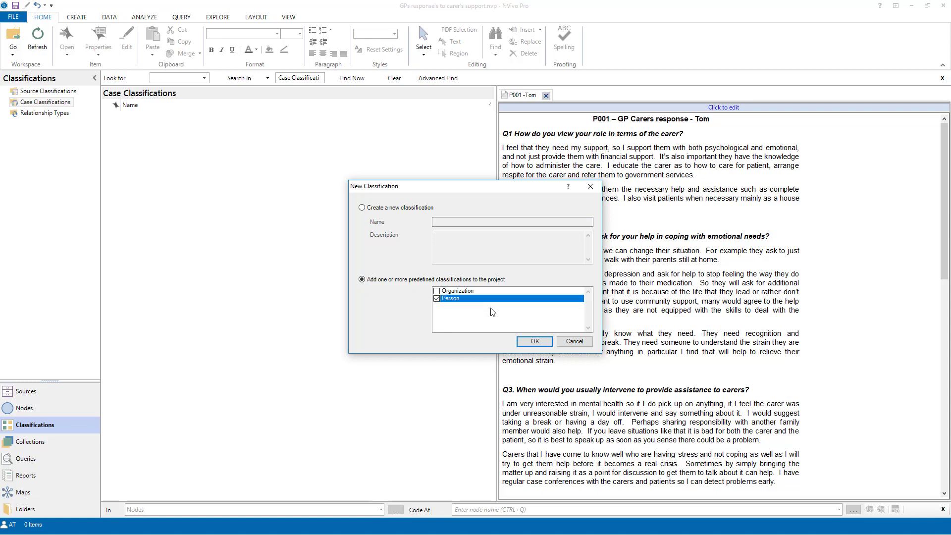
{"action": "left_click", "coordinate": [535, 341]}
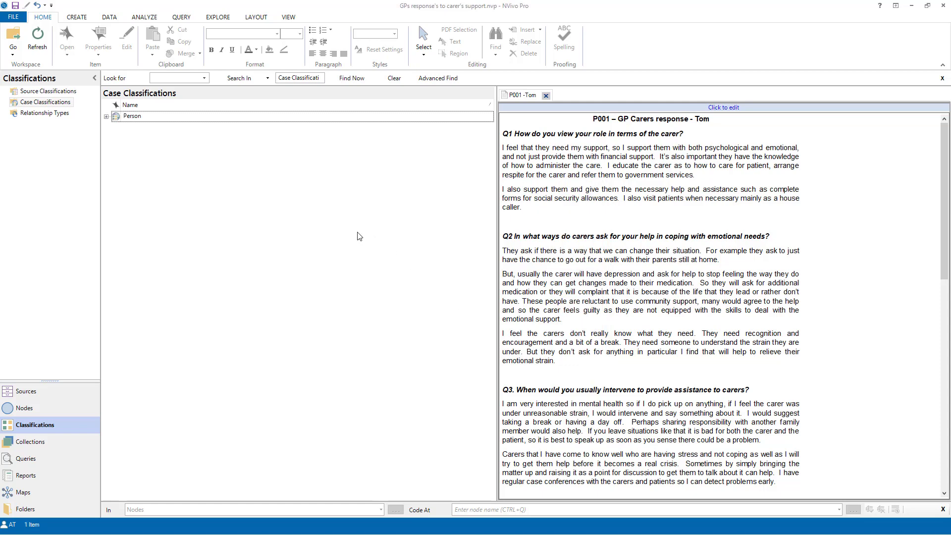
Add the values "female" and "male" to the Sex attribute of the Person classification
{"action": "left_click", "coordinate": [107, 119]}
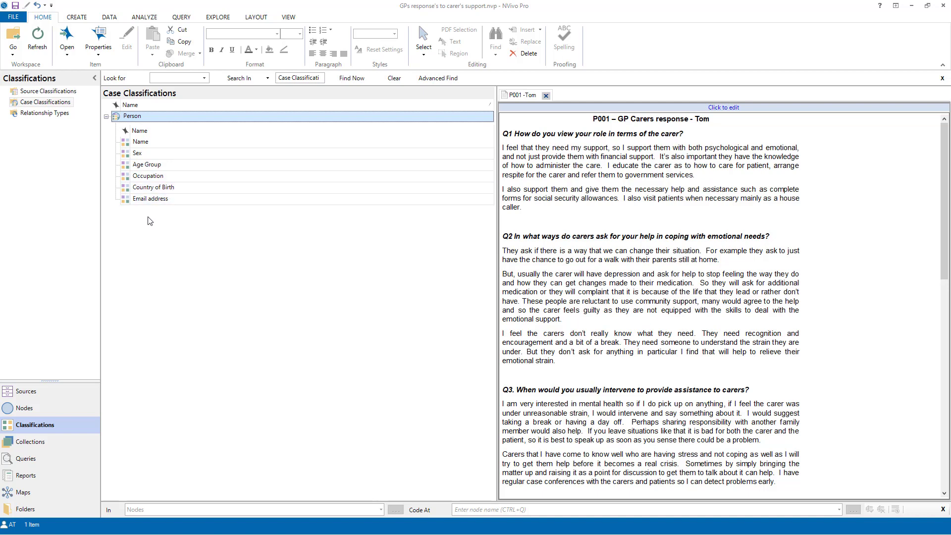
{"action": "double_click", "coordinate": [154, 156]}
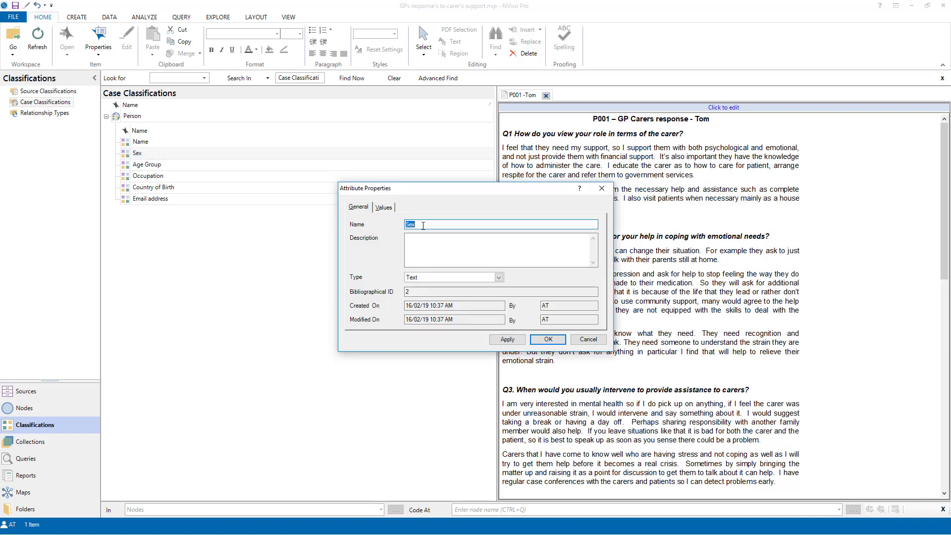
{"action": "left_click", "coordinate": [385, 208]}
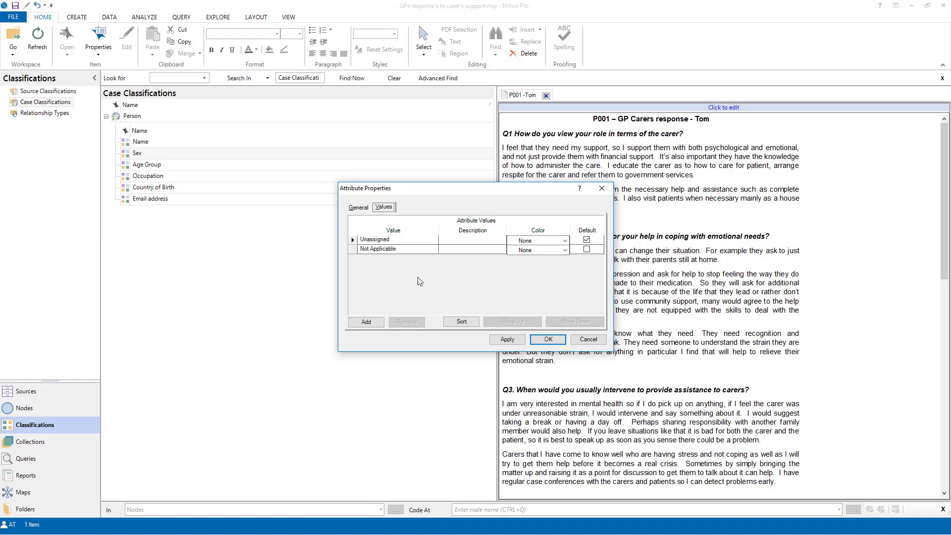
{"action": "left_click", "coordinate": [369, 322]}
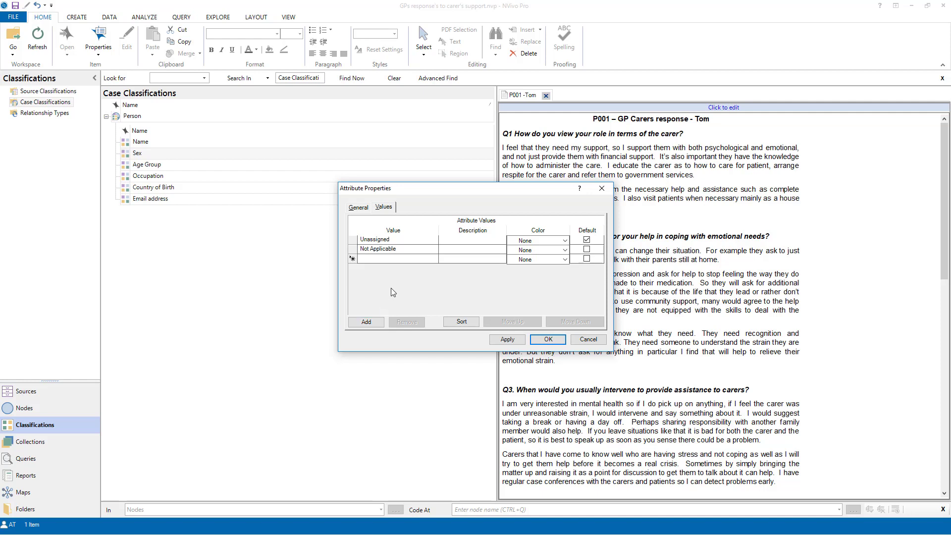
{"action": "type", "text": "female"}
{"action": "left_click", "coordinate": [367, 322]}
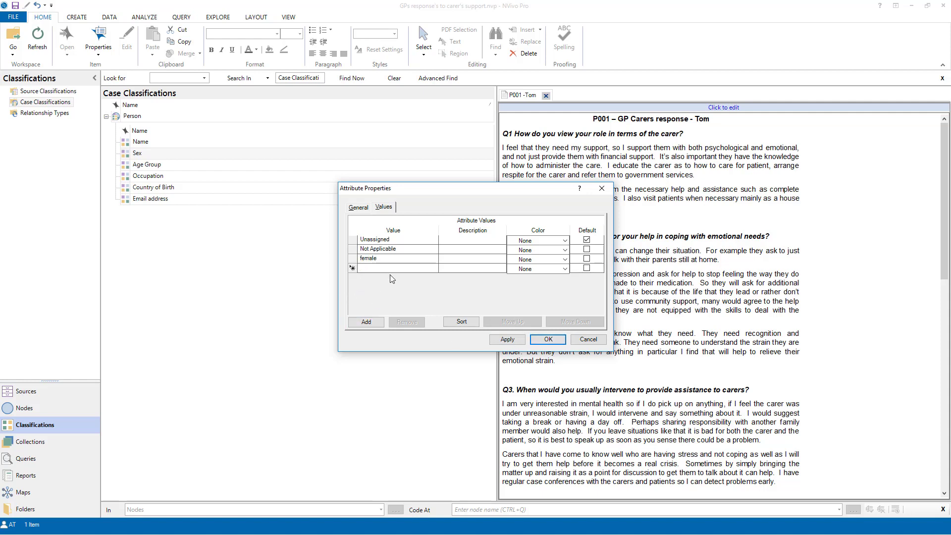
{"action": "type", "text": "male"}
{"action": "left_click", "coordinate": [512, 341]}
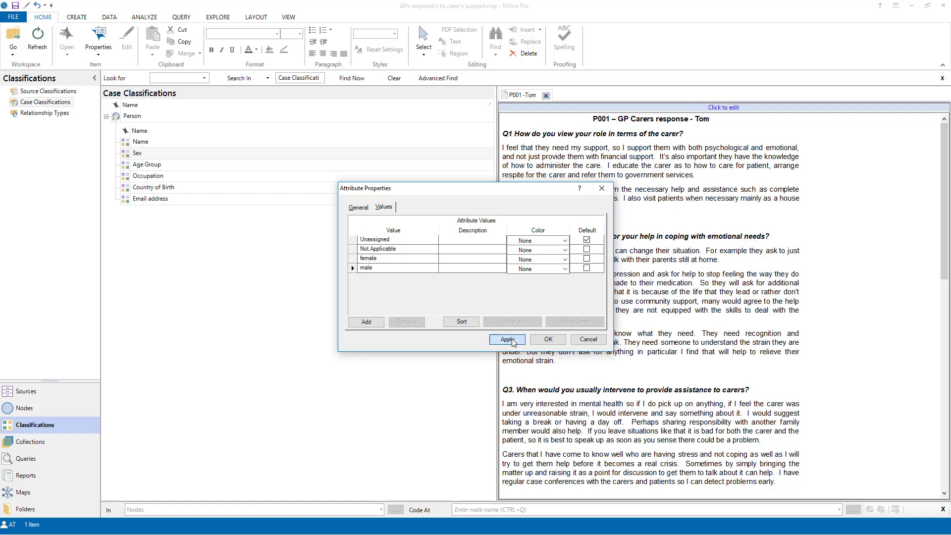
{"action": "left_click", "coordinate": [548, 341]}
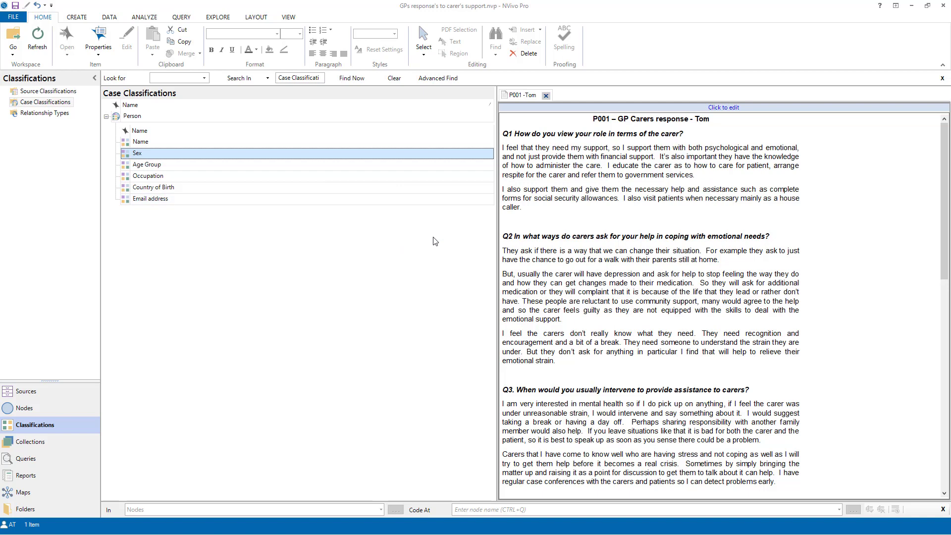
Open the Occupation attribute's values and look up the first two GPs' occupations in the Acrobat profiles document
{"action": "left_click", "coordinate": [125, 177]}
{"action": "double_click", "coordinate": [124, 178]}
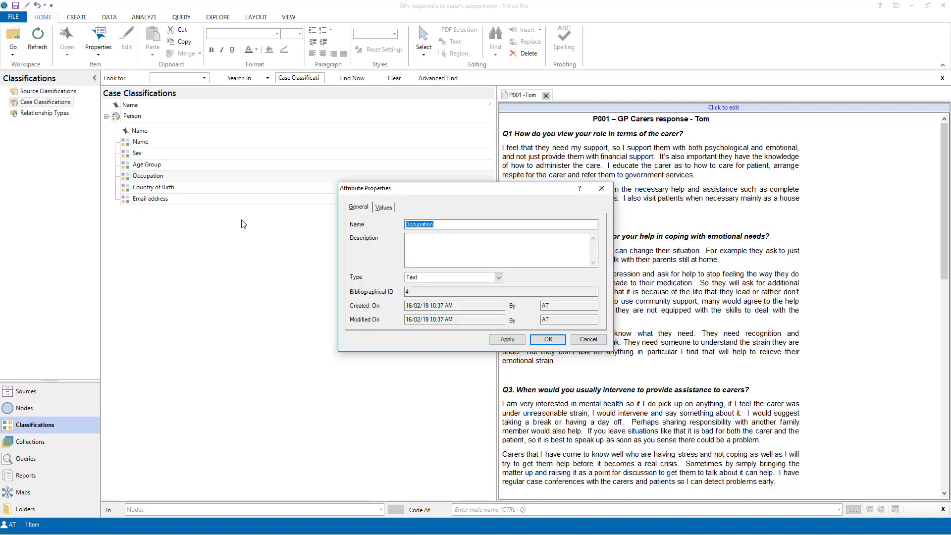
{"action": "left_click", "coordinate": [384, 208]}
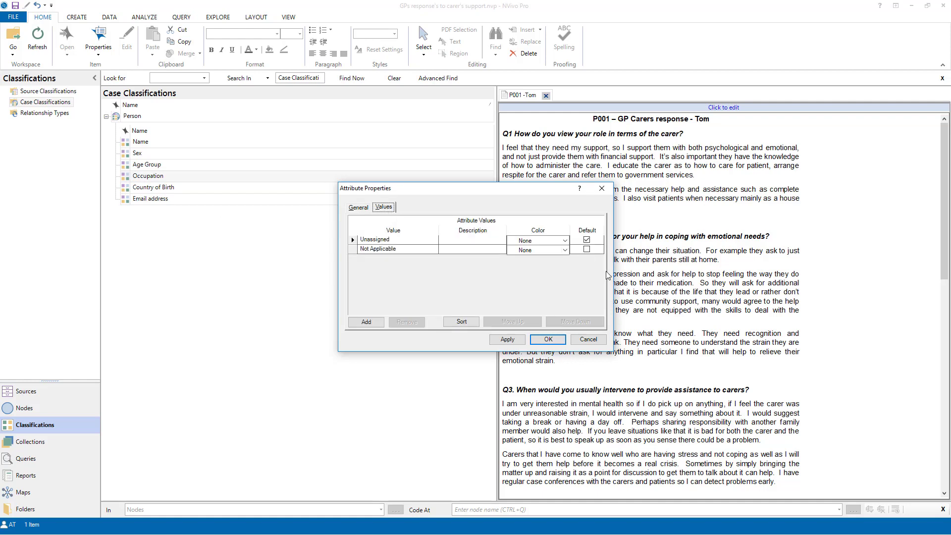
{"action": "key", "text": "alt+Tab"}
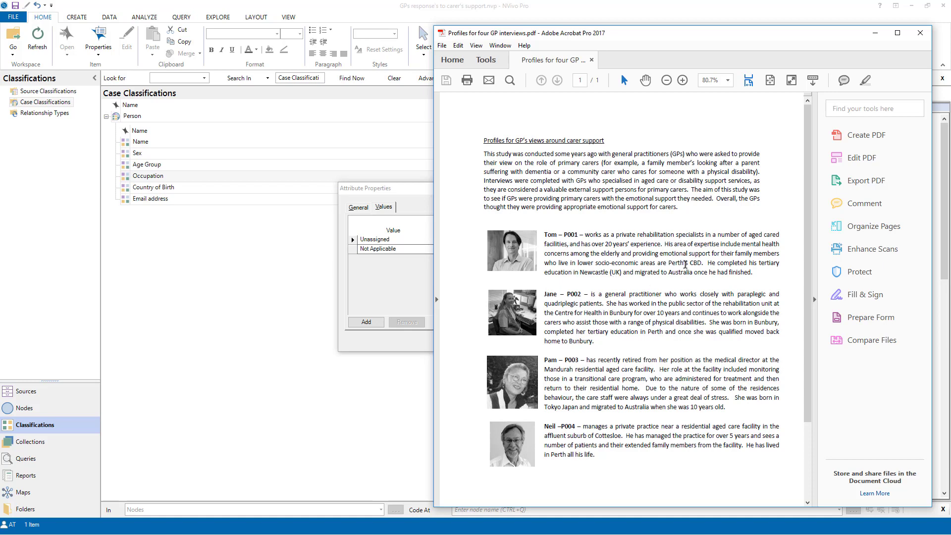
{"action": "left_click_drag", "start_coordinate": [638, 234], "coordinate": [702, 232]}
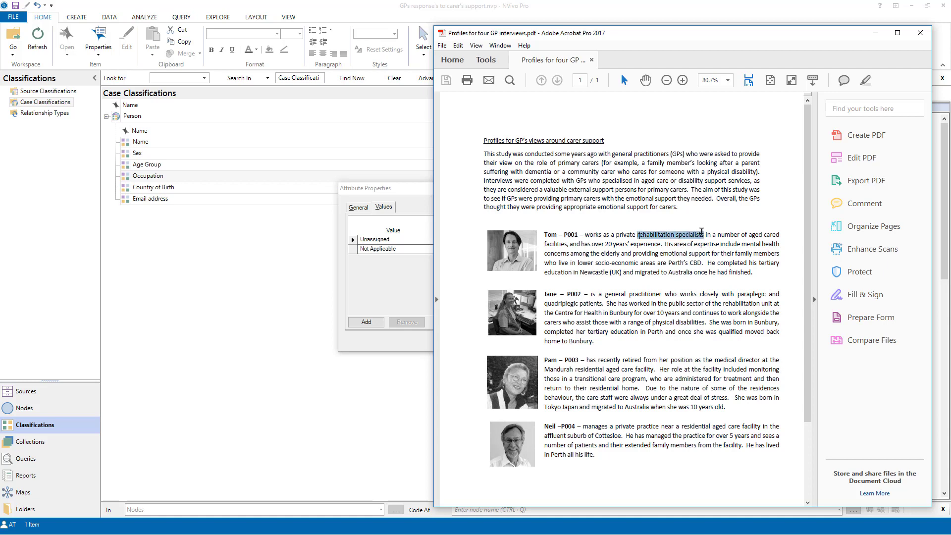
{"action": "left_click_drag", "start_coordinate": [605, 295], "coordinate": [658, 295]}
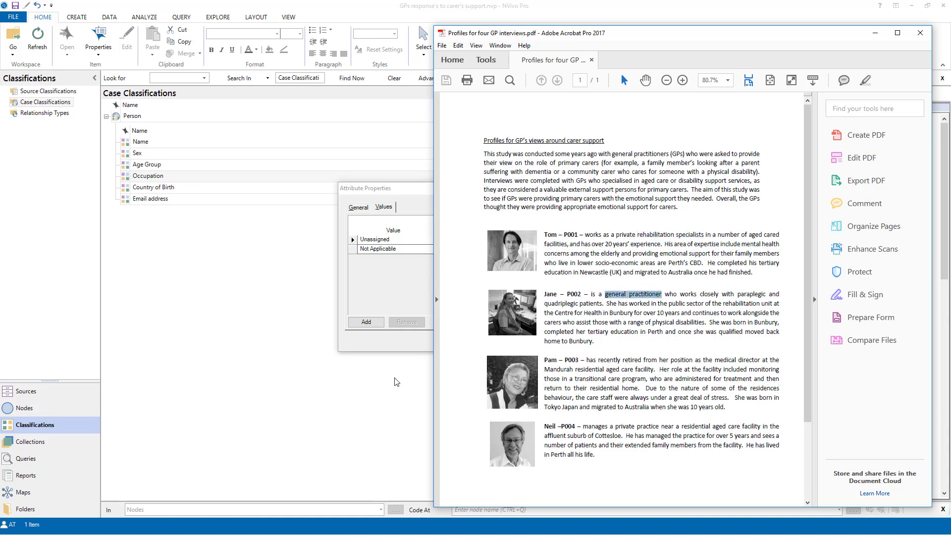
{"action": "left_click", "coordinate": [383, 392]}
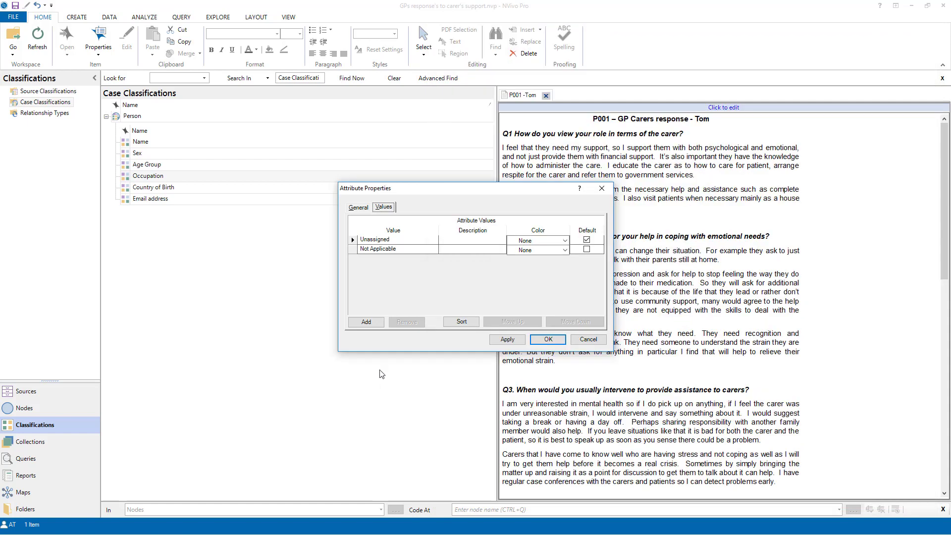
Add the values "rehbailitation specialist" and "general pratitioner" to the Occupation attribute, plus one blank value row
{"action": "left_click", "coordinate": [367, 322]}
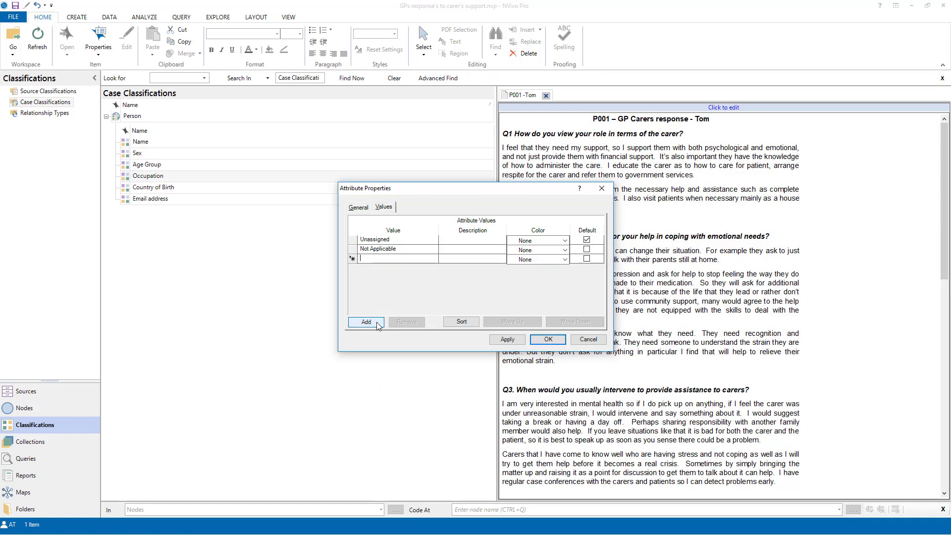
{"action": "type", "text": "rehbailitation specialist"}
{"action": "key", "text": "Return"}
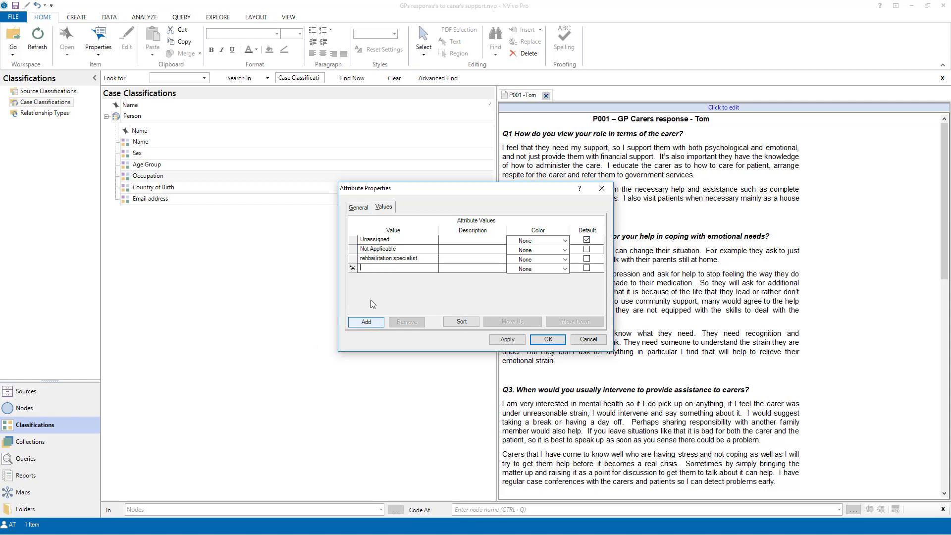
{"action": "type", "text": "general pratitioner"}
{"action": "left_click", "coordinate": [366, 322]}
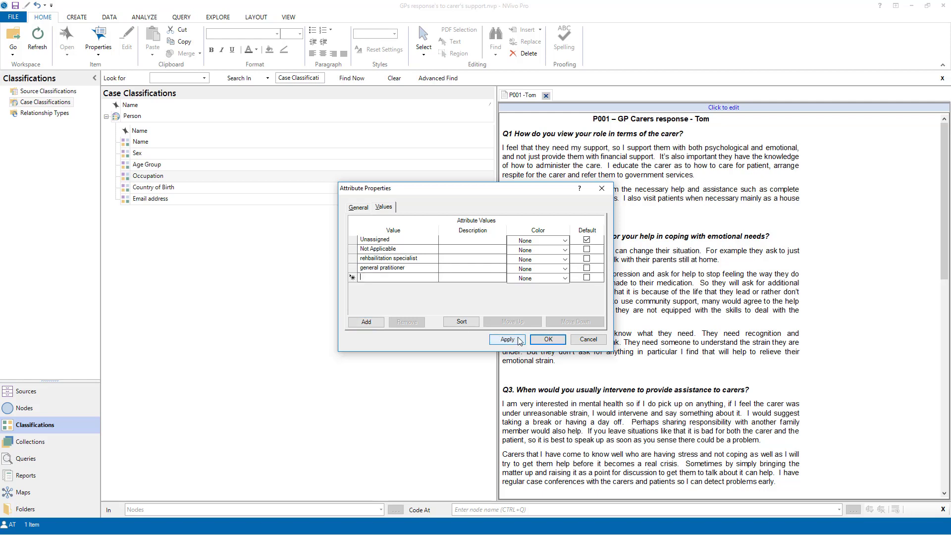
Remove the blank value row from the Occupation attribute and save its values
{"action": "left_click", "coordinate": [516, 341]}
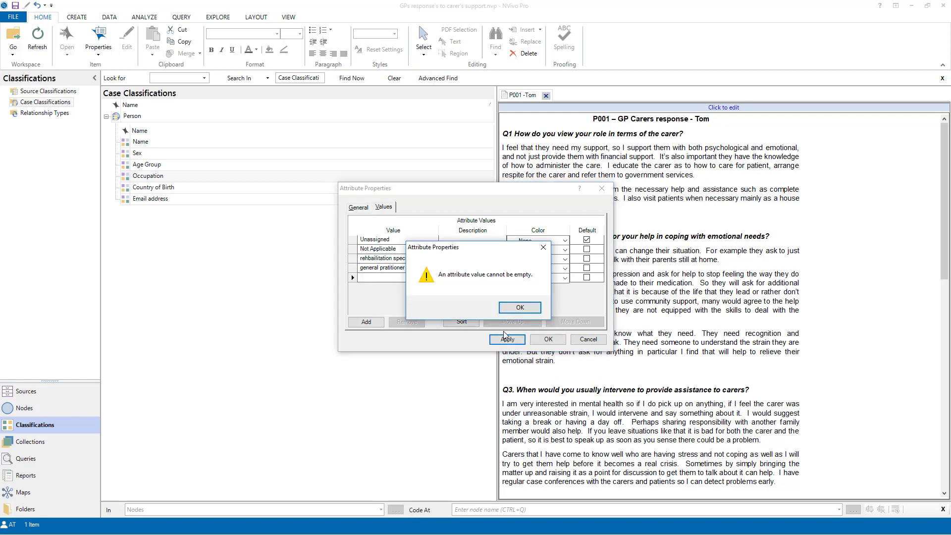
{"action": "left_click", "coordinate": [505, 308]}
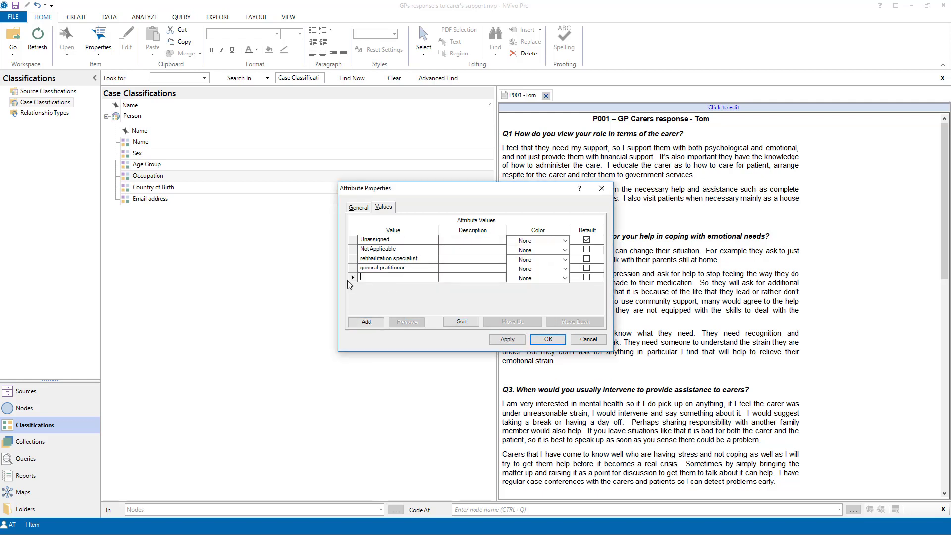
{"action": "left_click", "coordinate": [353, 281]}
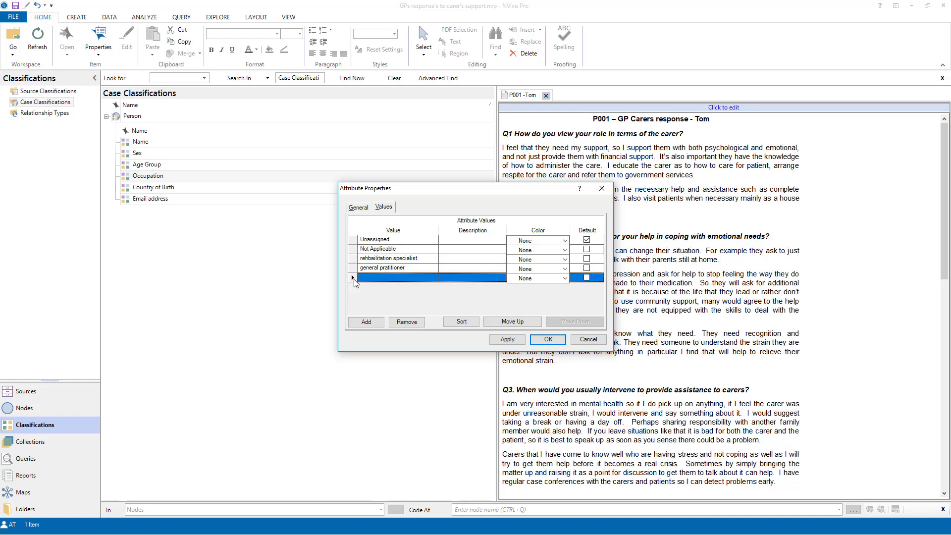
{"action": "left_click", "coordinate": [415, 323]}
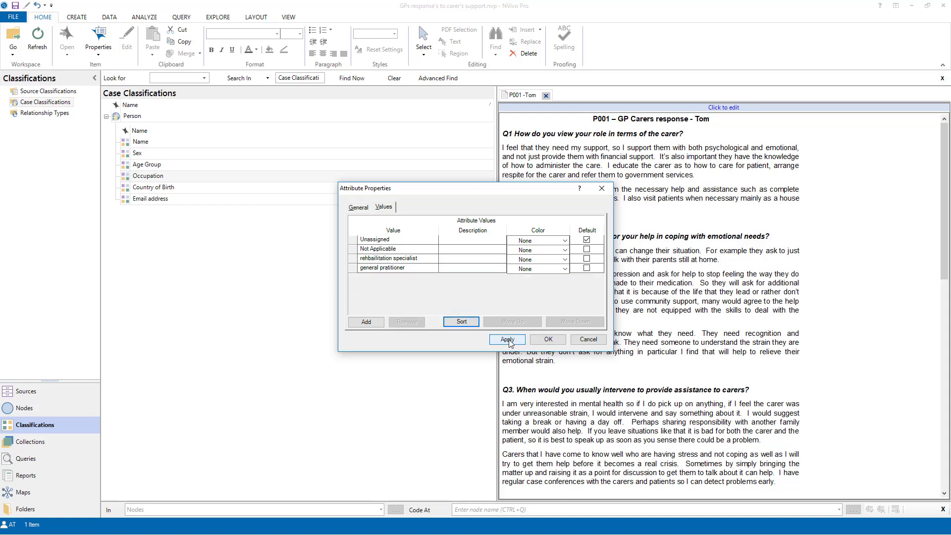
{"action": "left_click", "coordinate": [548, 340]}
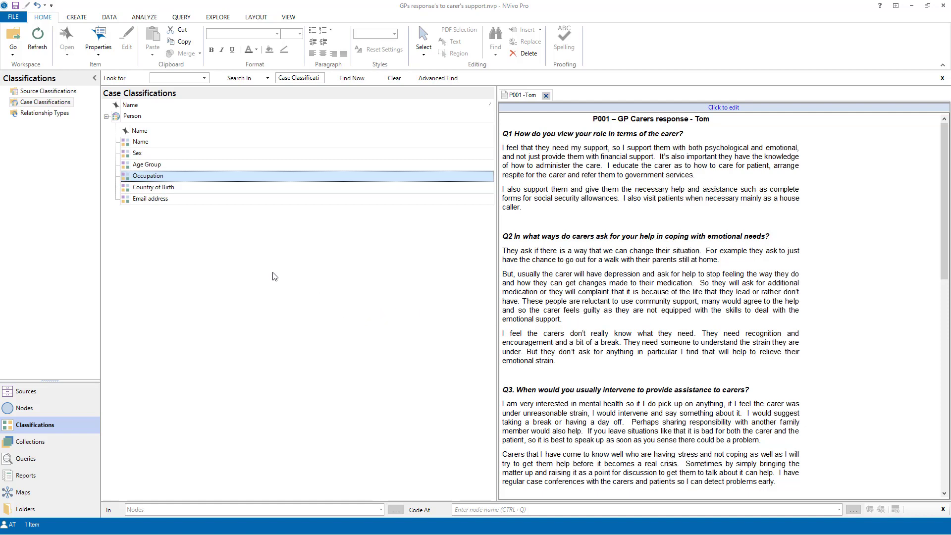
Delete the Email address attribute from the Person classification
{"action": "left_click", "coordinate": [128, 200]}
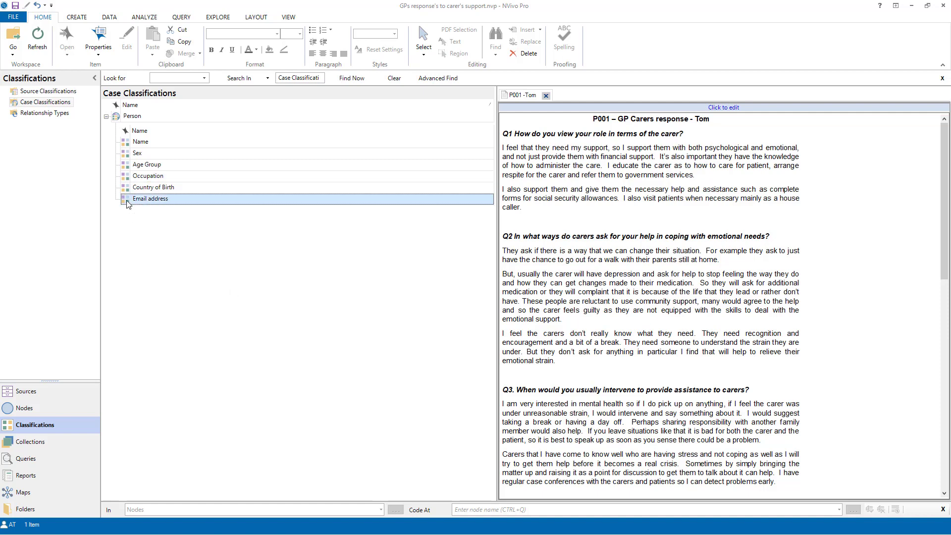
{"action": "right_click", "coordinate": [127, 204]}
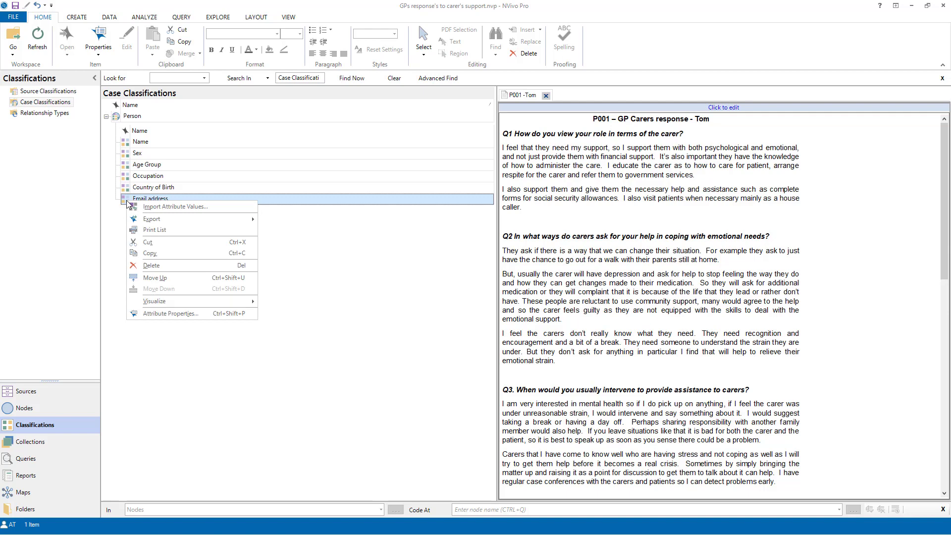
{"action": "left_click", "coordinate": [162, 265]}
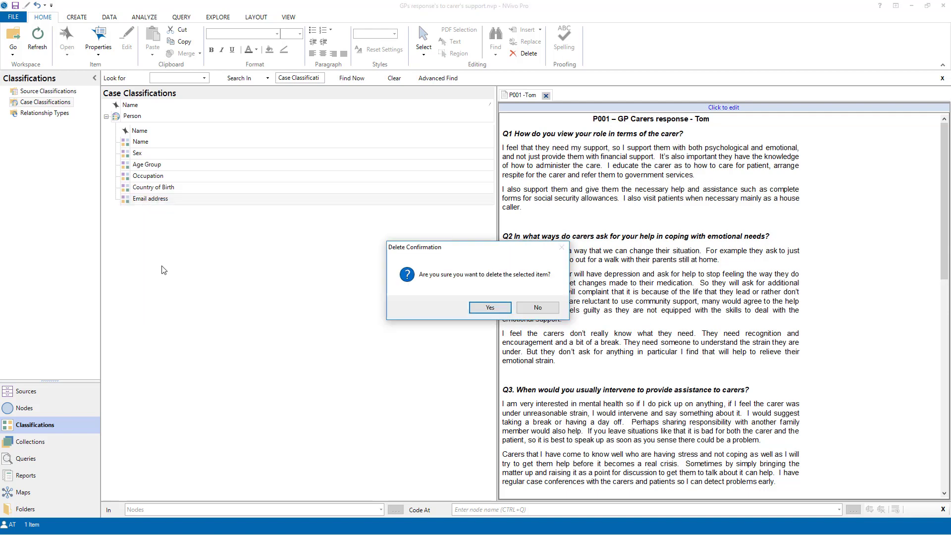
{"action": "left_click", "coordinate": [490, 307]}
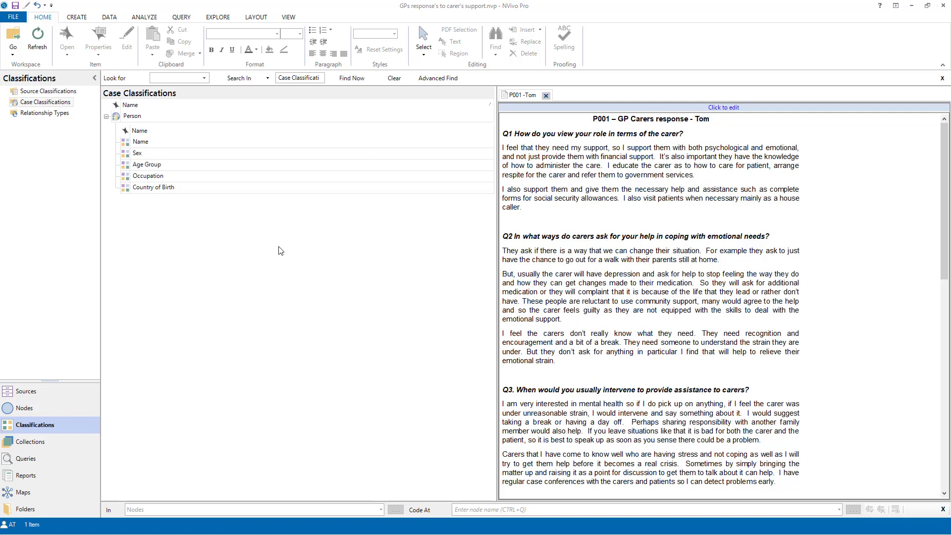
Create two cases, named after the GPs of interviews P001 and P002
{"action": "left_click", "coordinate": [62, 409]}
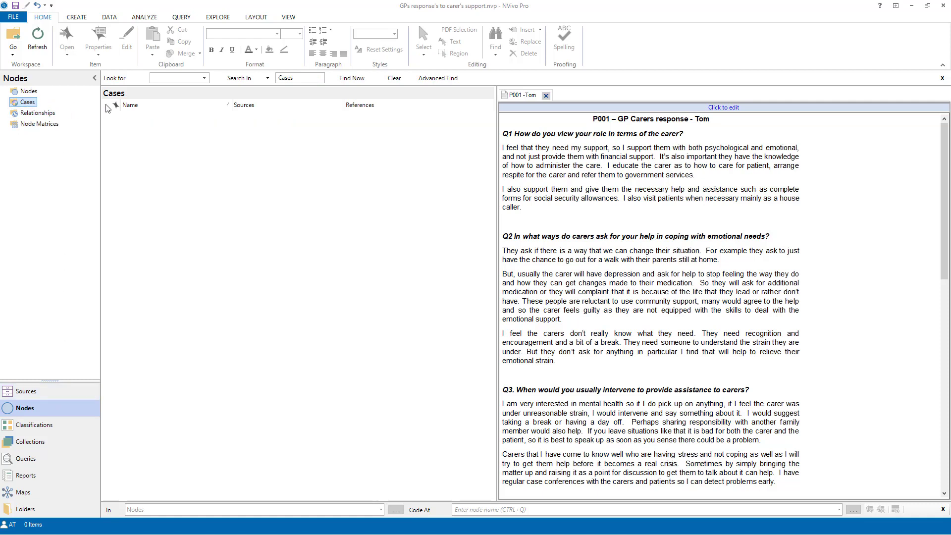
{"action": "right_click", "coordinate": [132, 129]}
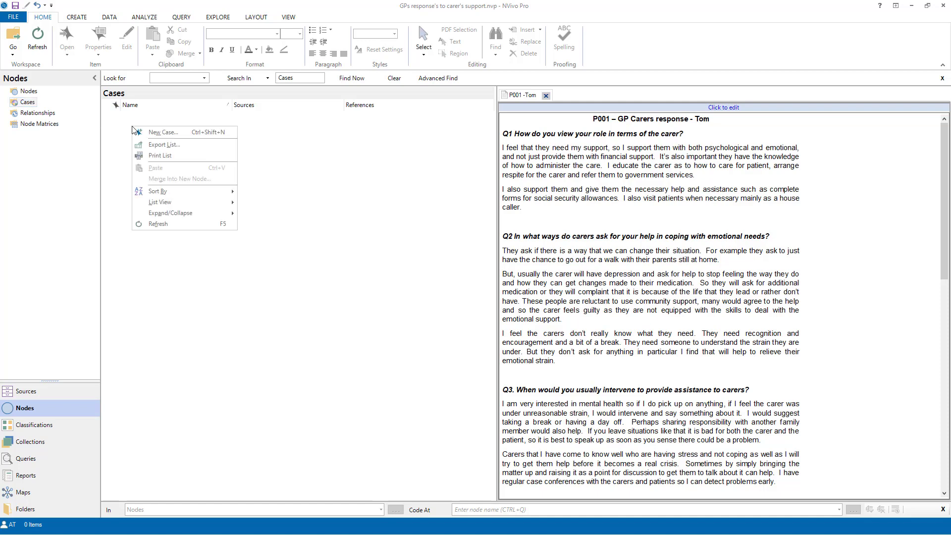
{"action": "left_click", "coordinate": [152, 133]}
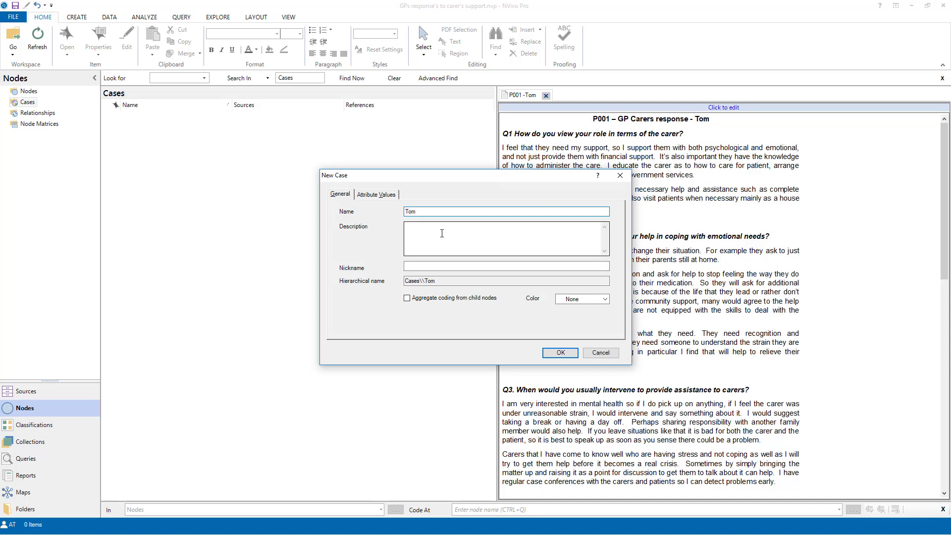
{"action": "left_click", "coordinate": [560, 352]}
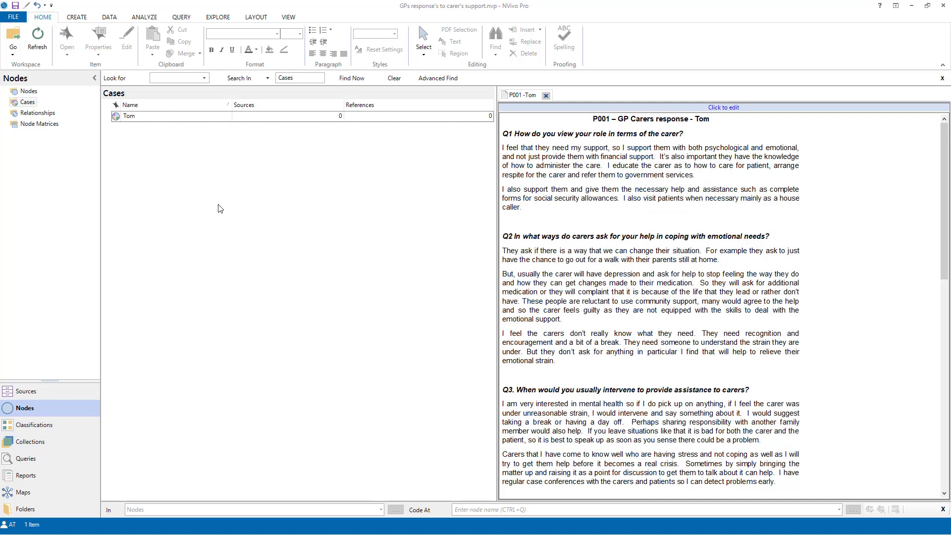
{"action": "right_click", "coordinate": [136, 133]}
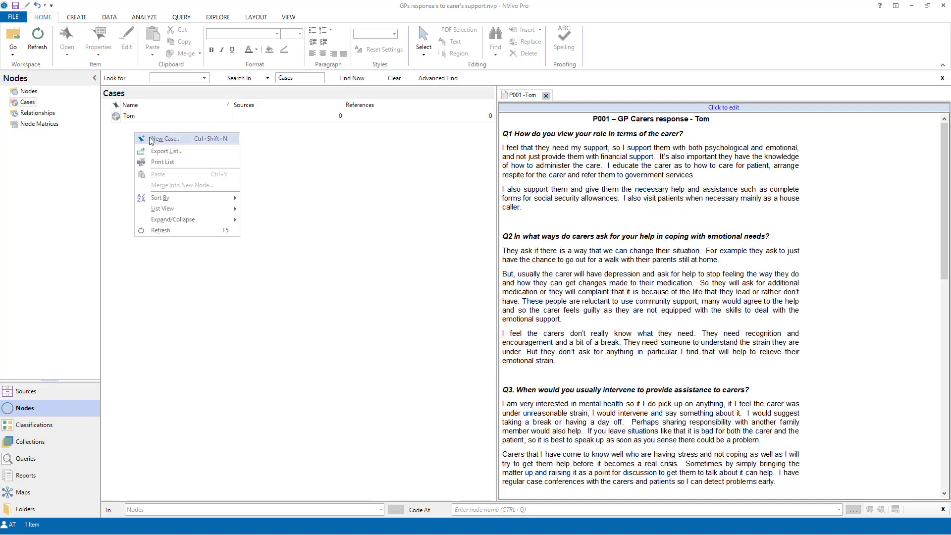
{"action": "left_click", "coordinate": [151, 141]}
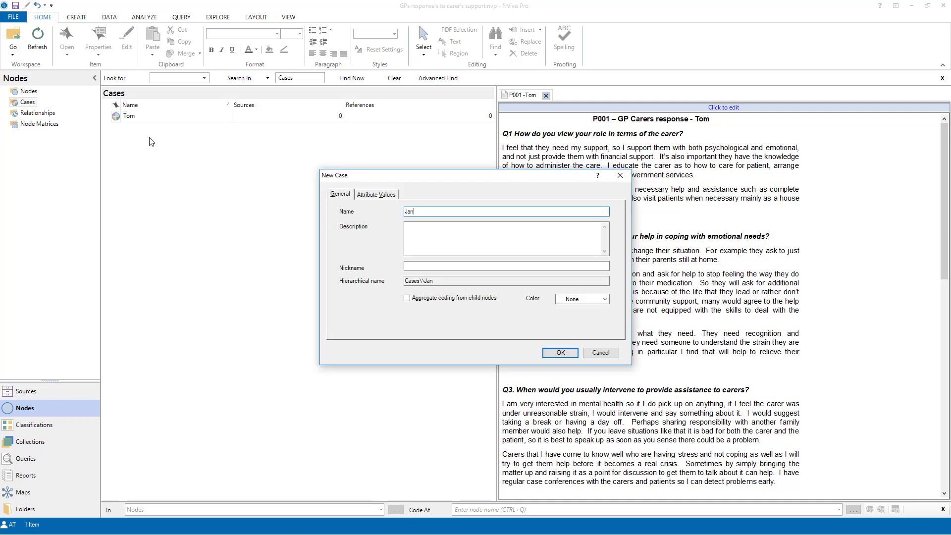
{"action": "key", "text": "Return"}
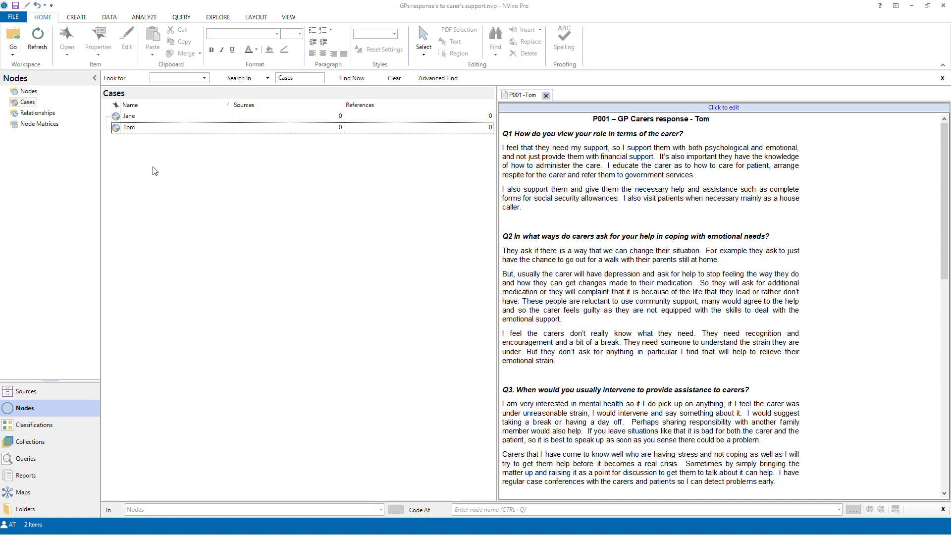
Create two more cases, named after the GPs of interviews P003 and P004
{"action": "right_click", "coordinate": [132, 156]}
{"action": "left_click", "coordinate": [148, 161]}
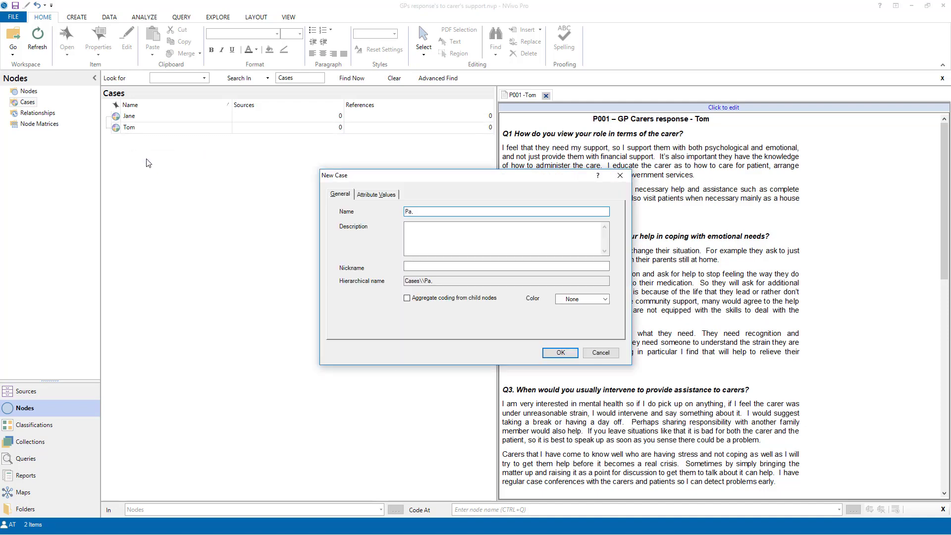
{"action": "left_click", "coordinate": [565, 352]}
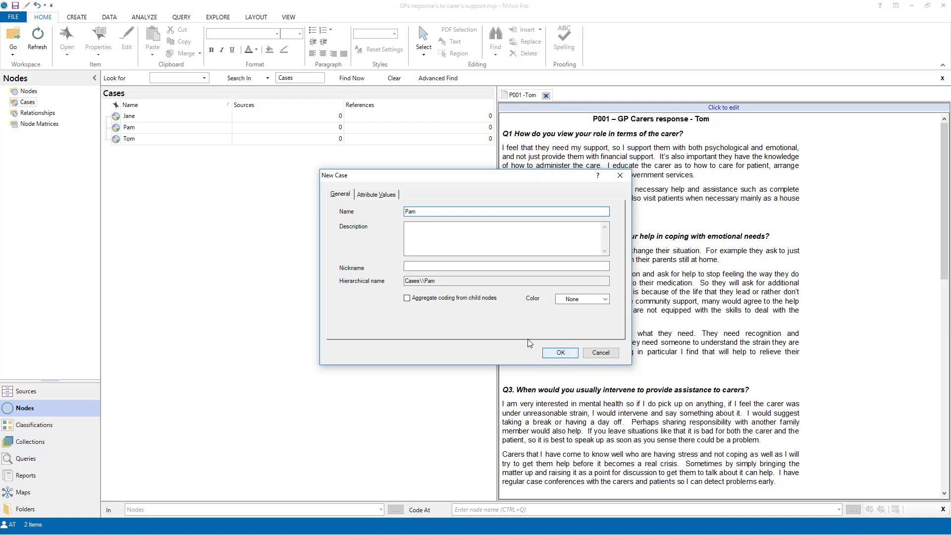
{"action": "right_click", "coordinate": [137, 159]}
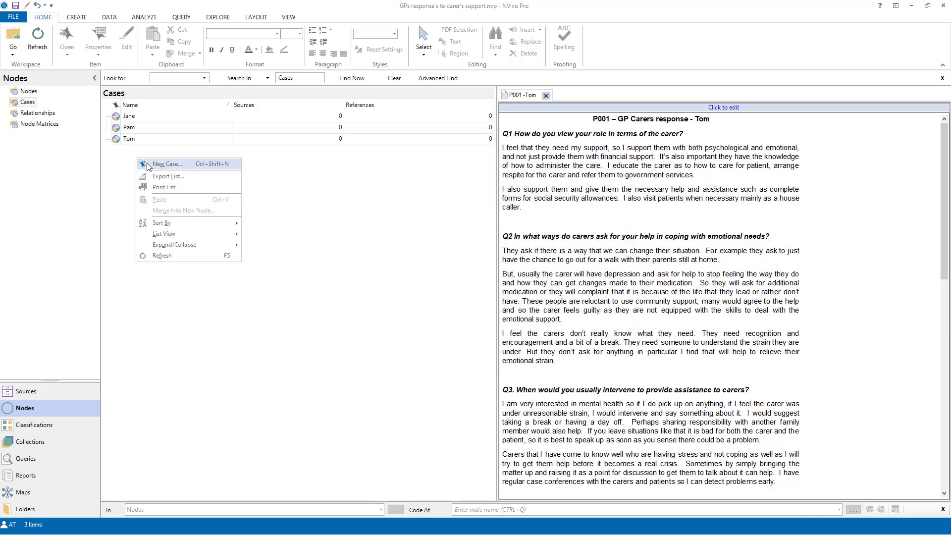
{"action": "left_click", "coordinate": [147, 166]}
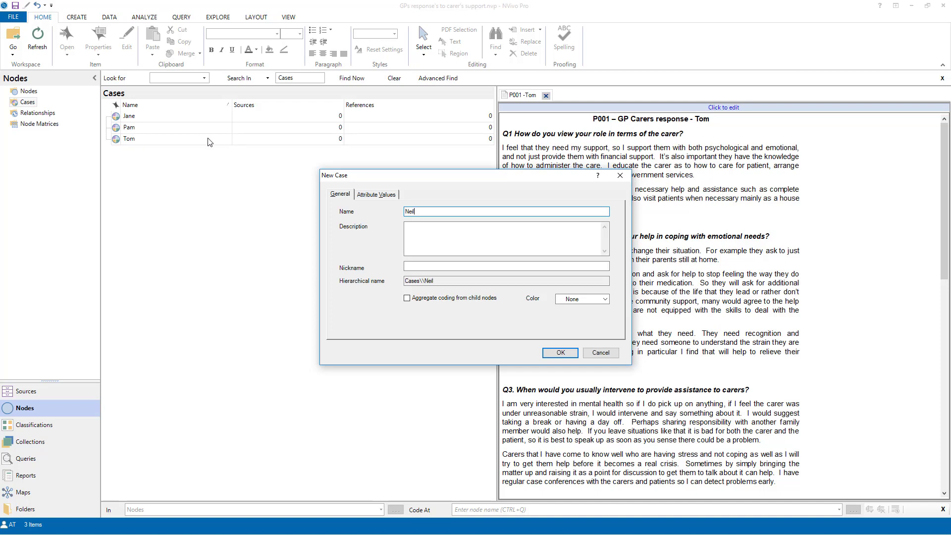
{"action": "left_click", "coordinate": [560, 353]}
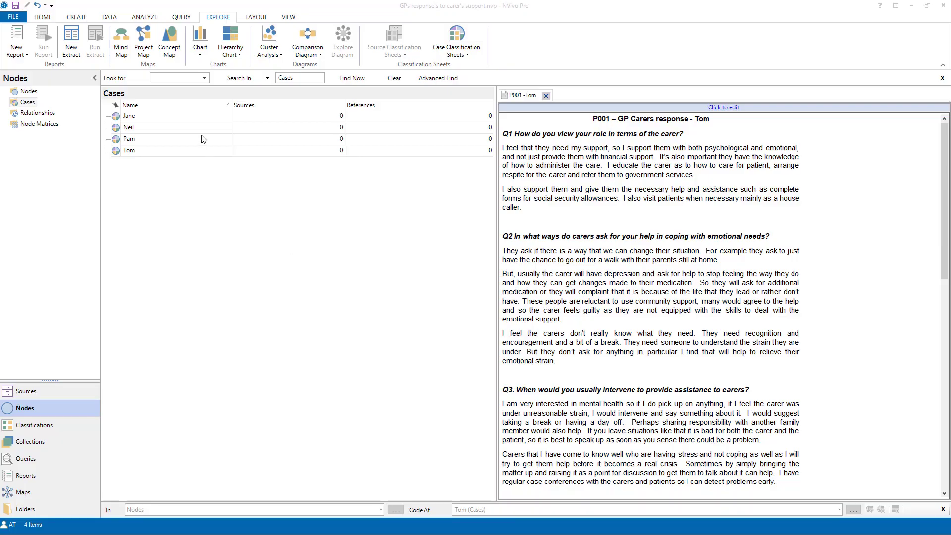
Assign the Person classification to all four GP cases
{"action": "left_click", "coordinate": [172, 116]}
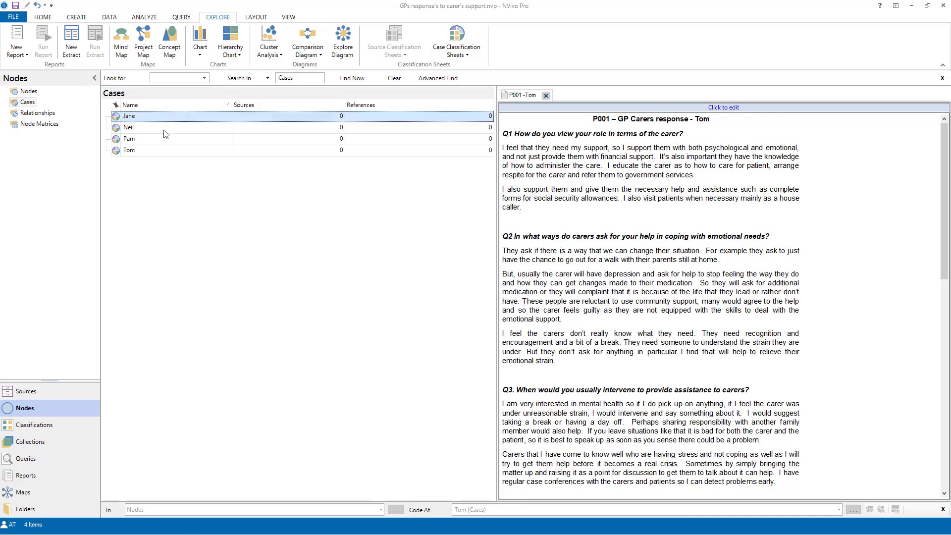
{"action": "left_click", "coordinate": [151, 155], "text": "shift"}
{"action": "right_click", "coordinate": [151, 157]}
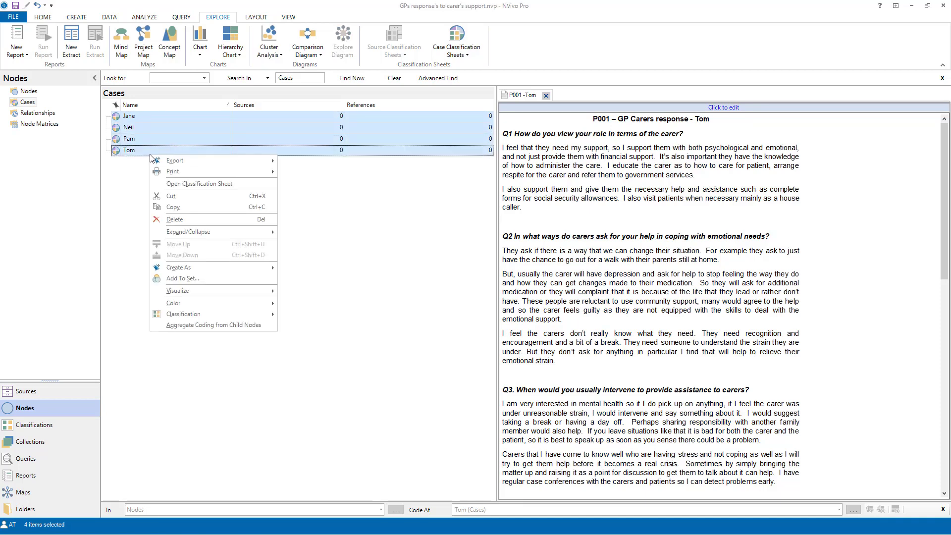
{"action": "mouse_move", "coordinate": [209, 316]}
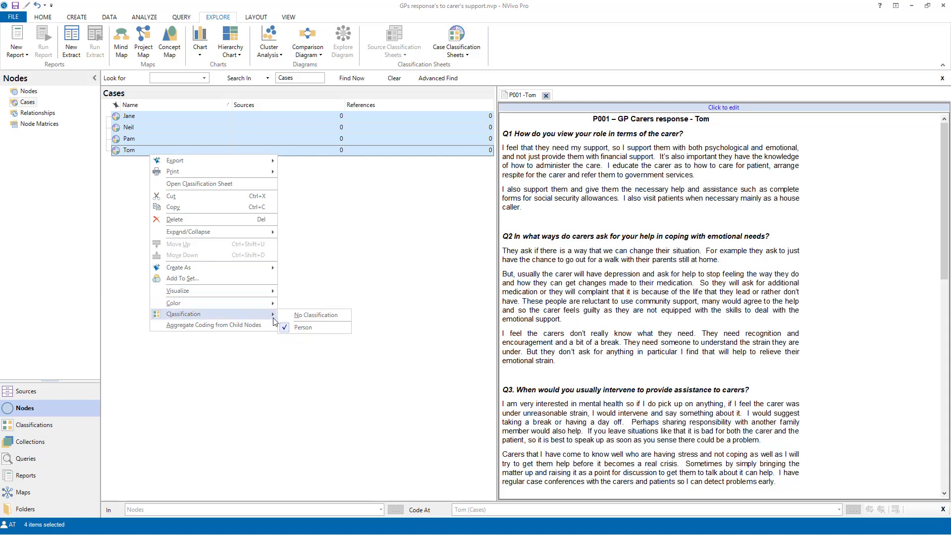
{"action": "left_click", "coordinate": [317, 330]}
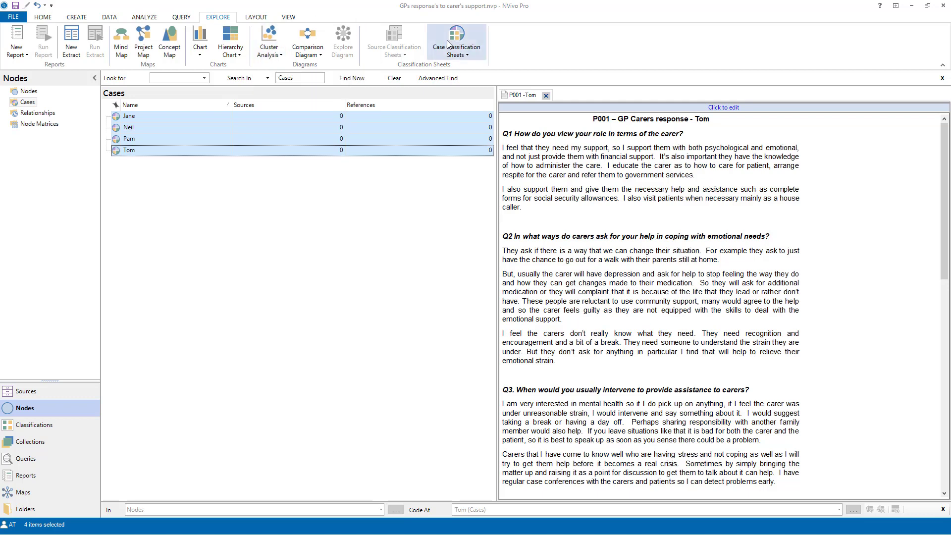
Open the Person classification sheet and set Sex to female for cases 1 and 3 and male for cases 2 and 4
{"action": "left_click", "coordinate": [459, 49]}
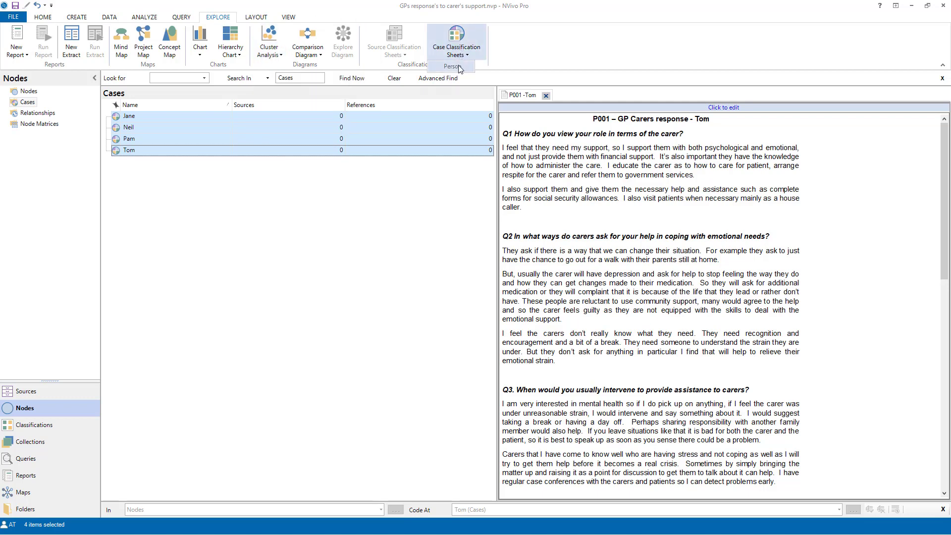
{"action": "left_click", "coordinate": [460, 69]}
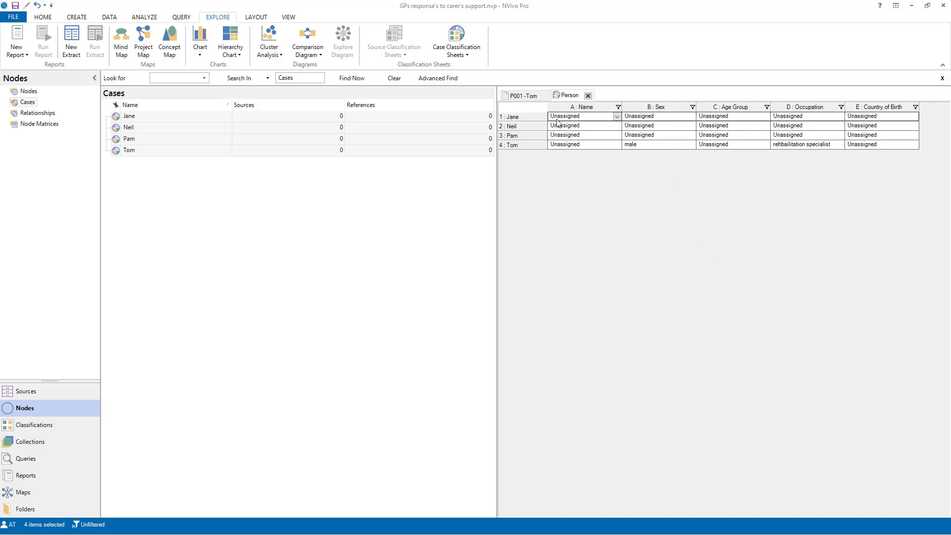
{"action": "left_click", "coordinate": [646, 118]}
{"action": "left_click", "coordinate": [691, 116]}
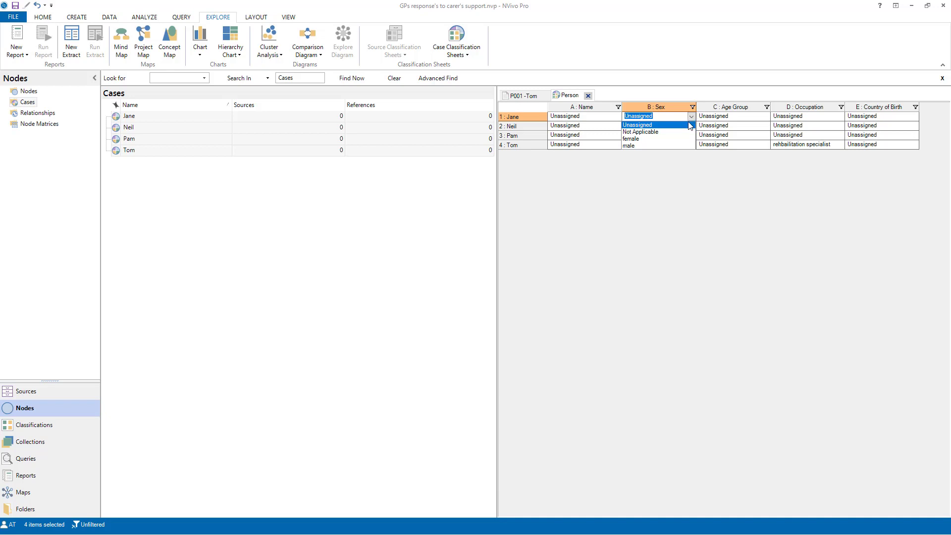
{"action": "left_click", "coordinate": [670, 142]}
{"action": "left_click", "coordinate": [650, 127]}
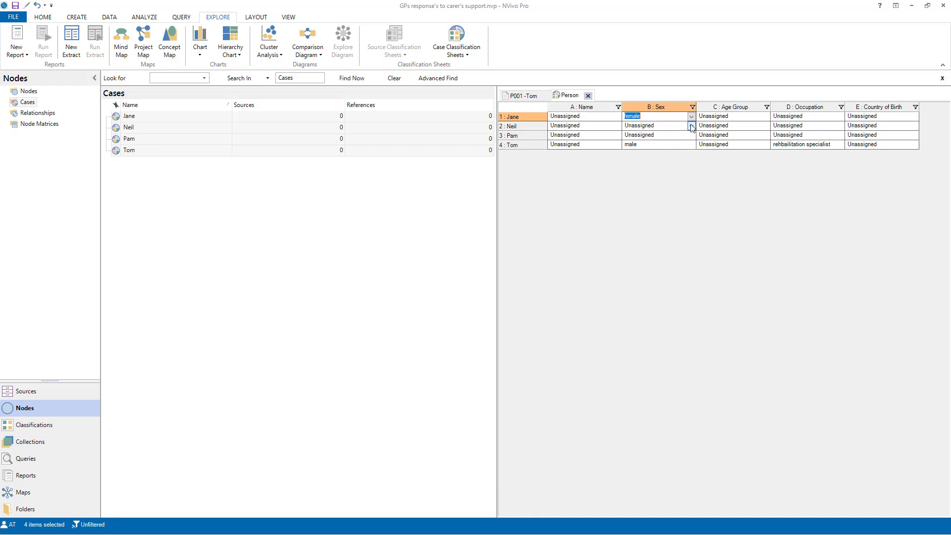
{"action": "left_click", "coordinate": [692, 126]}
{"action": "left_click", "coordinate": [662, 155]}
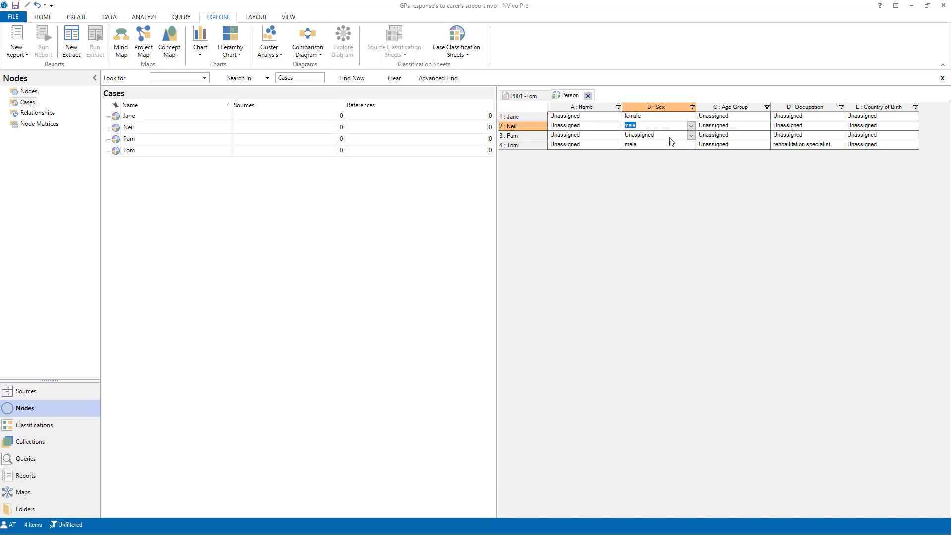
{"action": "left_click", "coordinate": [691, 136]}
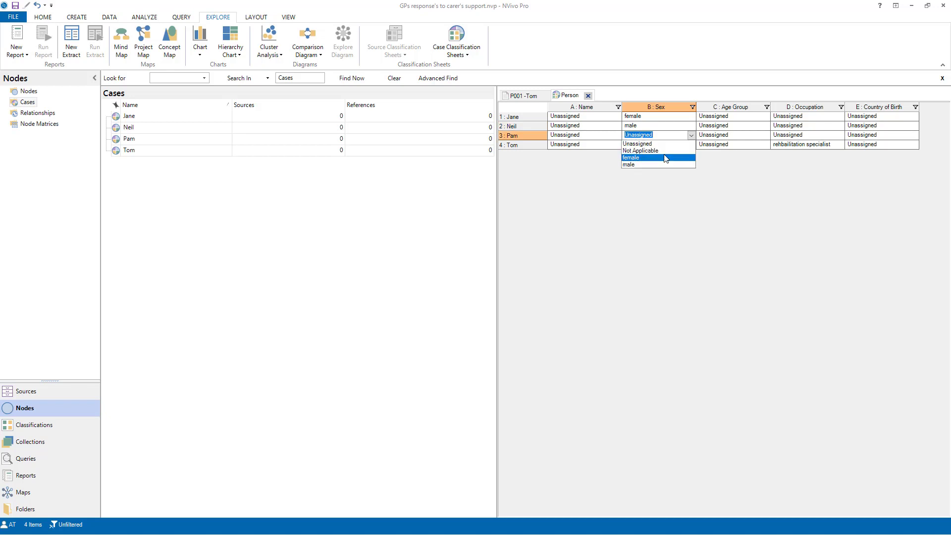
{"action": "left_click", "coordinate": [666, 158]}
{"action": "left_click", "coordinate": [692, 145]}
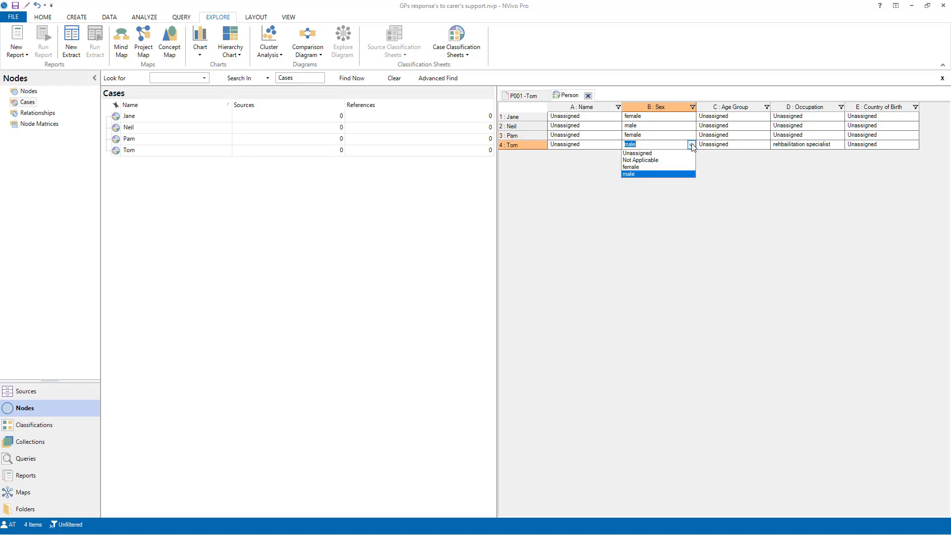
{"action": "left_click", "coordinate": [664, 174]}
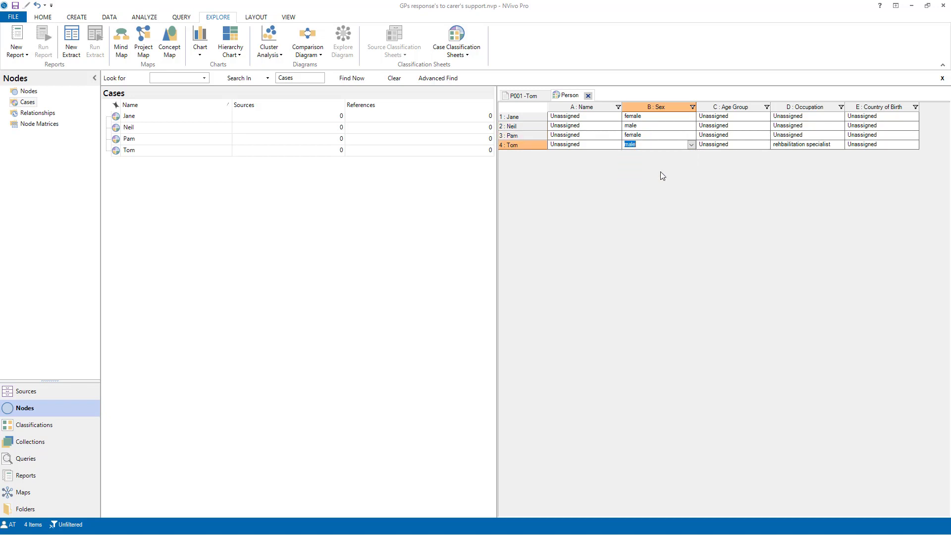
Set Occupation to "rehbailitation specialist" for cases 1 and 4 and "general pratitioner" for cases 2 and 3
{"action": "left_click", "coordinate": [838, 117]}
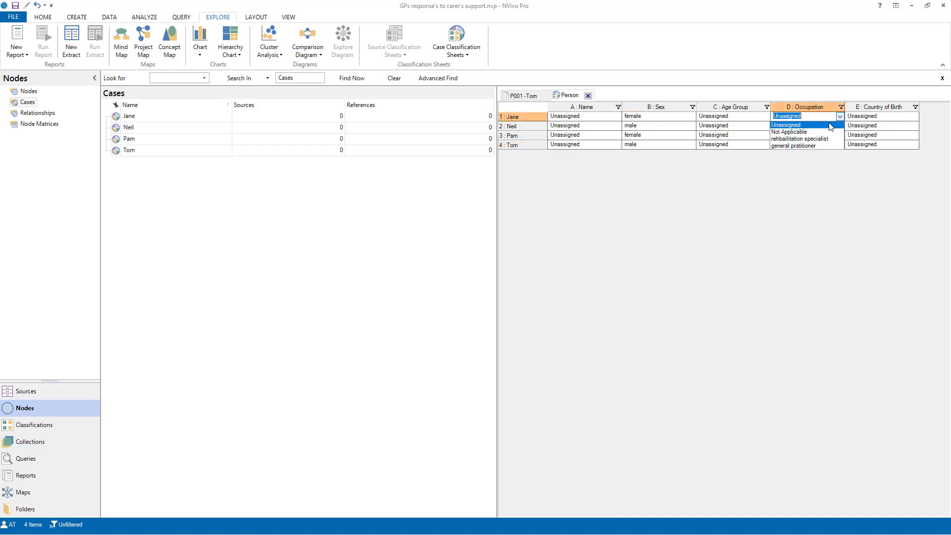
{"action": "left_click", "coordinate": [812, 139]}
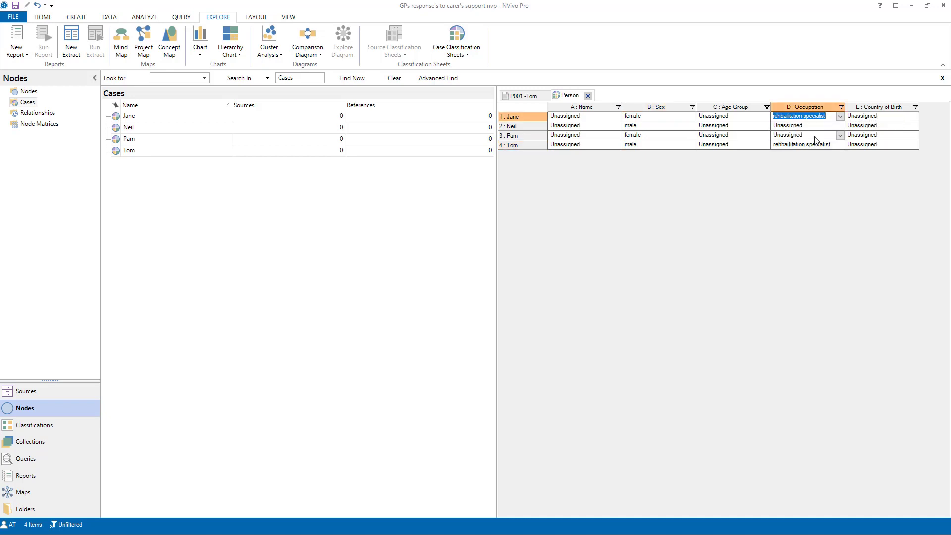
{"action": "left_click", "coordinate": [840, 126]}
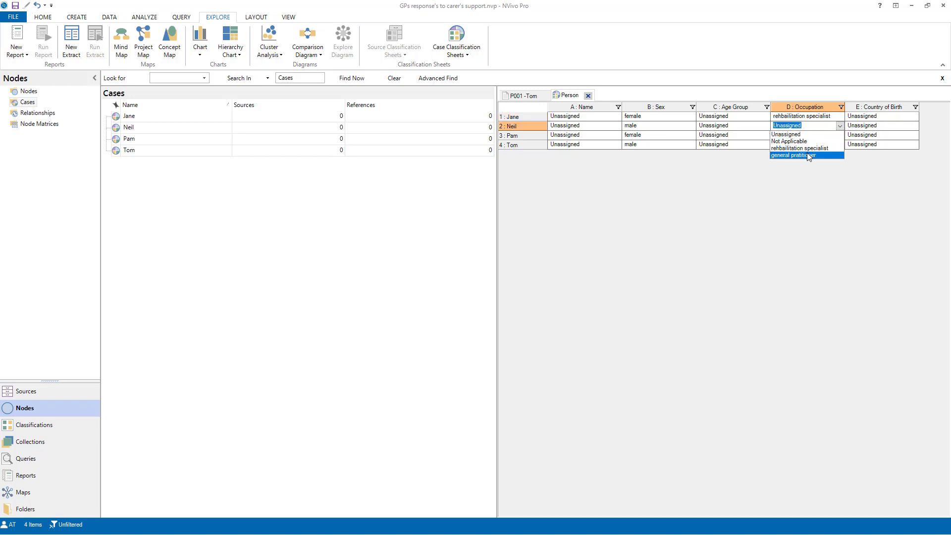
{"action": "left_click", "coordinate": [807, 155]}
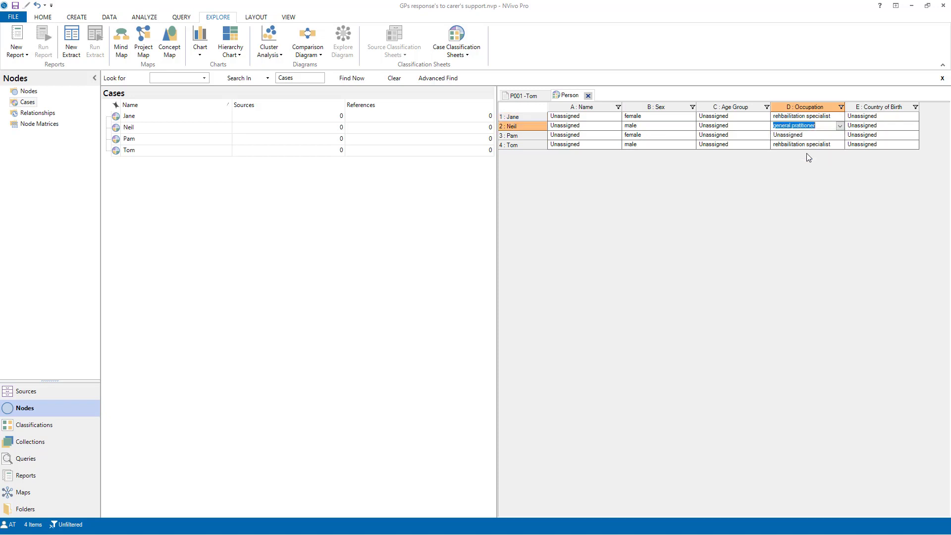
{"action": "left_click", "coordinate": [839, 136]}
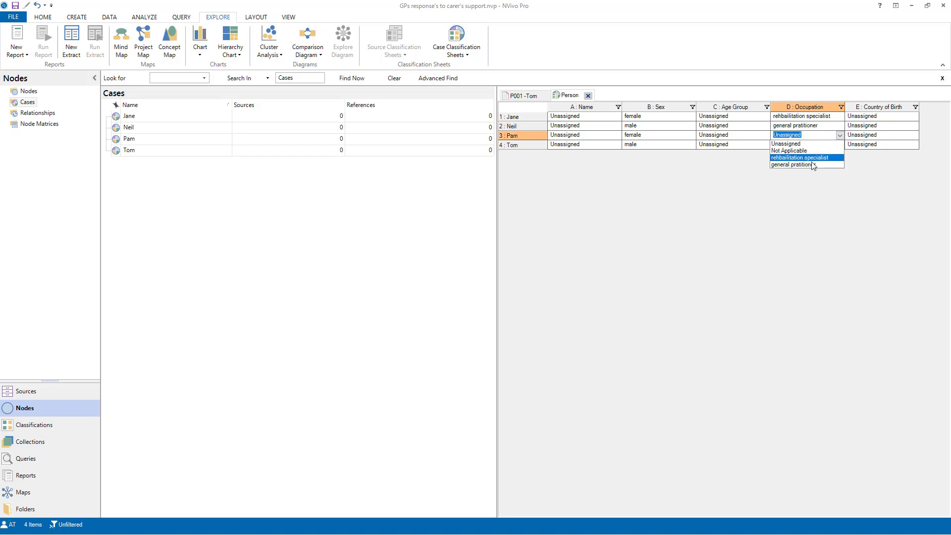
{"action": "left_click", "coordinate": [807, 165]}
{"action": "left_click", "coordinate": [839, 145]}
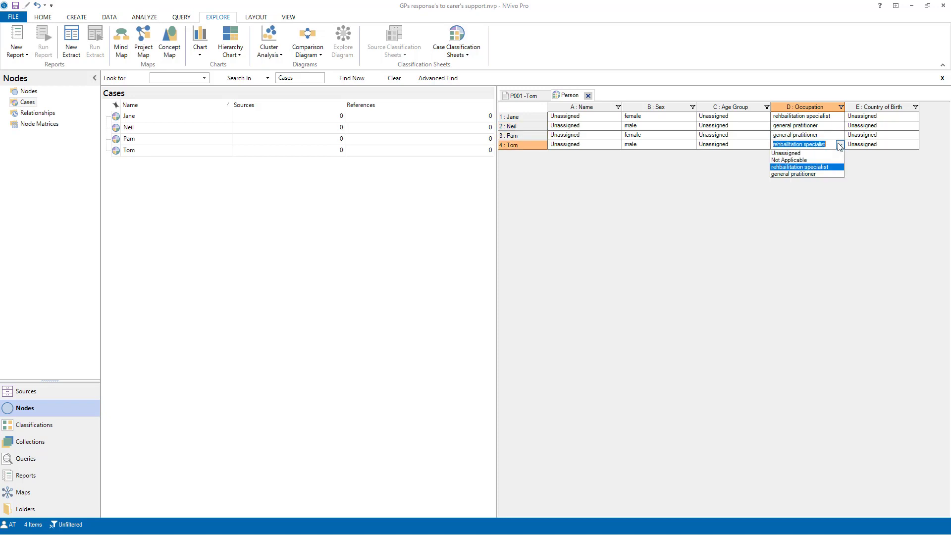
{"action": "left_click", "coordinate": [816, 167]}
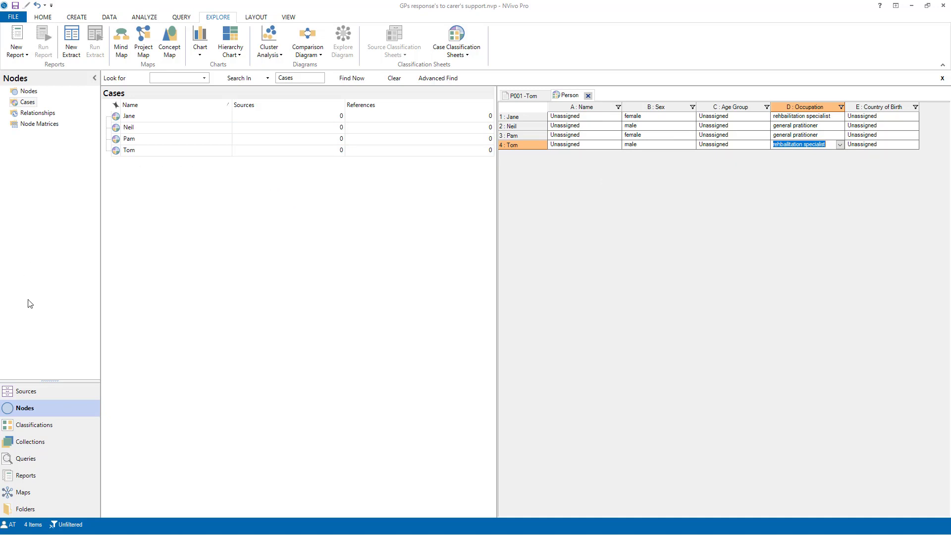
Open the P001 interview from GP Interviews and code its Q1 and Q2 answers to that GP's case
{"action": "left_click", "coordinate": [26, 394]}
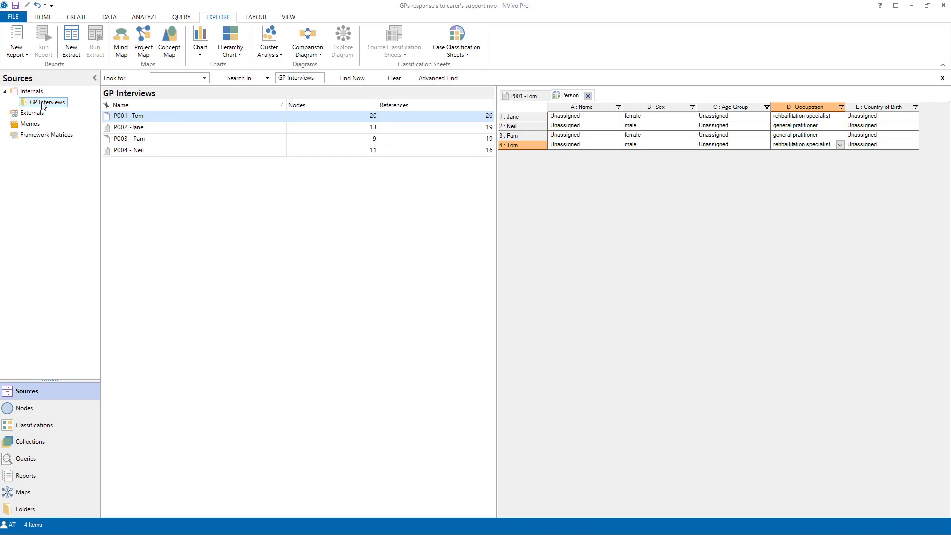
{"action": "double_click", "coordinate": [154, 121]}
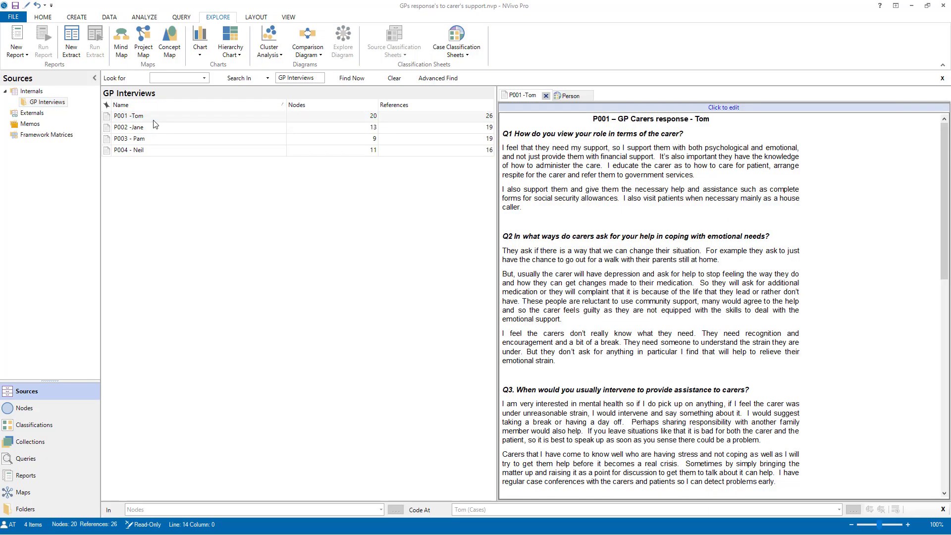
{"action": "left_click", "coordinate": [52, 410]}
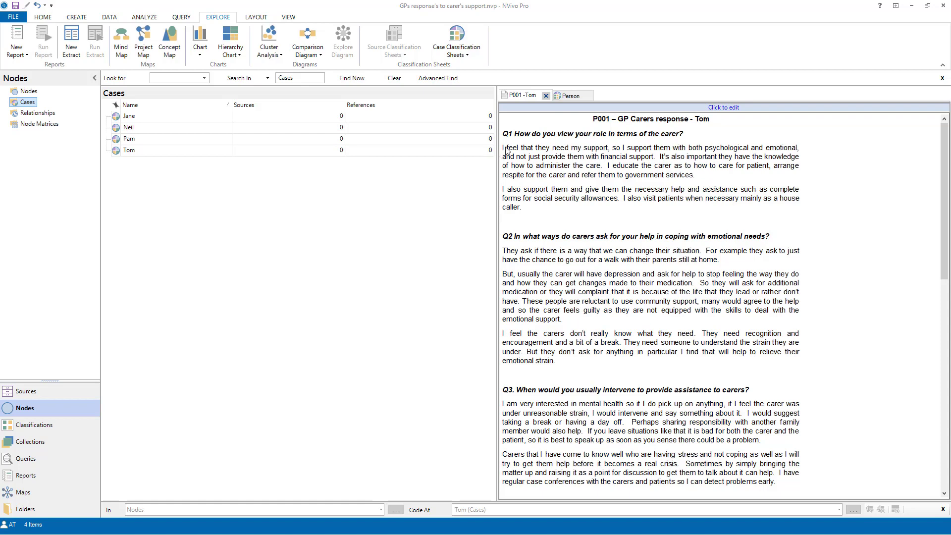
{"action": "left_click_drag", "start_coordinate": [523, 208], "coordinate": [174, 150]}
{"action": "left_click_drag", "start_coordinate": [570, 366], "coordinate": [196, 151]}
{"action": "scroll", "coordinate": [659, 327], "scroll_direction": "down", "scroll_amount": 3}
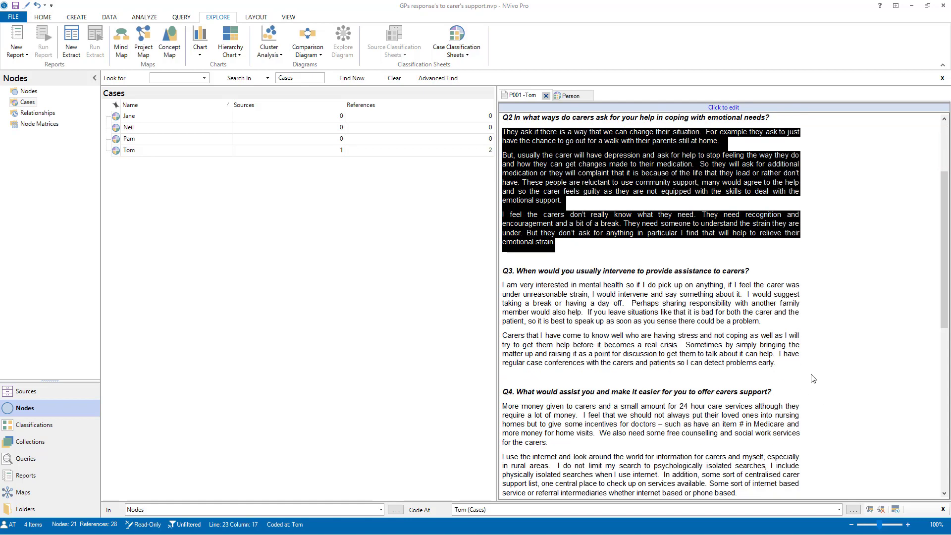
Code the Q3, Q4 and Q5 answers of the P001 interview to that GP's case
{"action": "left_click_drag", "start_coordinate": [793, 365], "coordinate": [499, 285]}
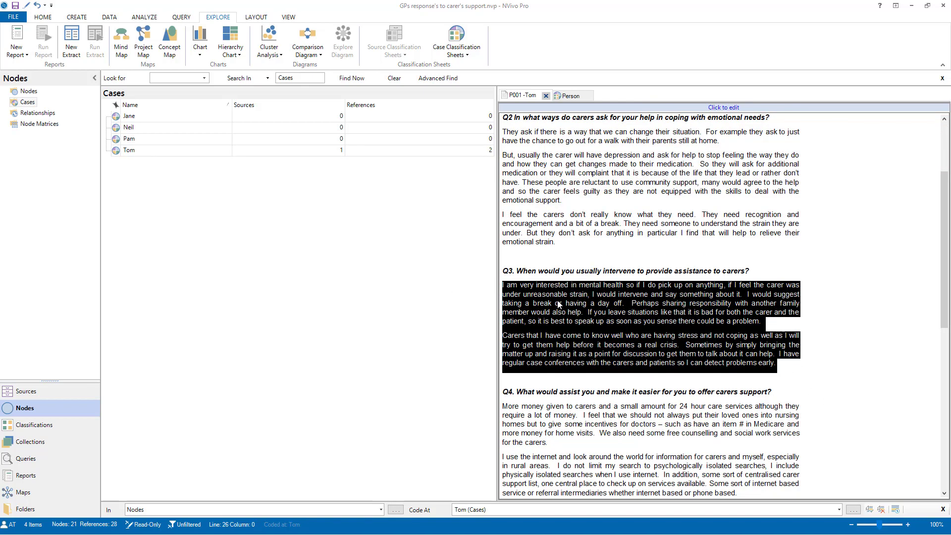
{"action": "left_click_drag", "start_coordinate": [558, 304], "coordinate": [197, 152]}
{"action": "scroll", "coordinate": [766, 334], "scroll_direction": "down", "scroll_amount": 4}
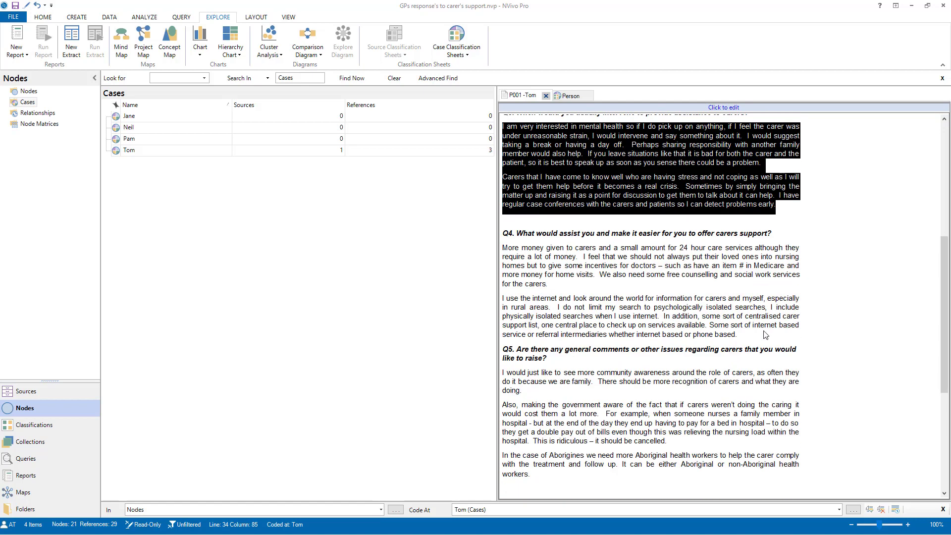
{"action": "left_click_drag", "start_coordinate": [756, 332], "coordinate": [216, 156]}
{"action": "left_click", "coordinate": [528, 257]}
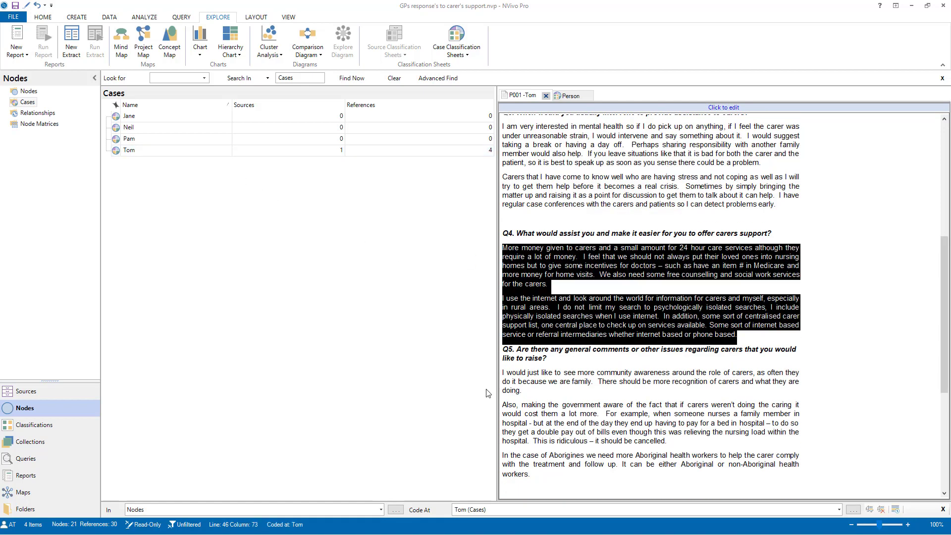
{"action": "left_click", "coordinate": [542, 478]}
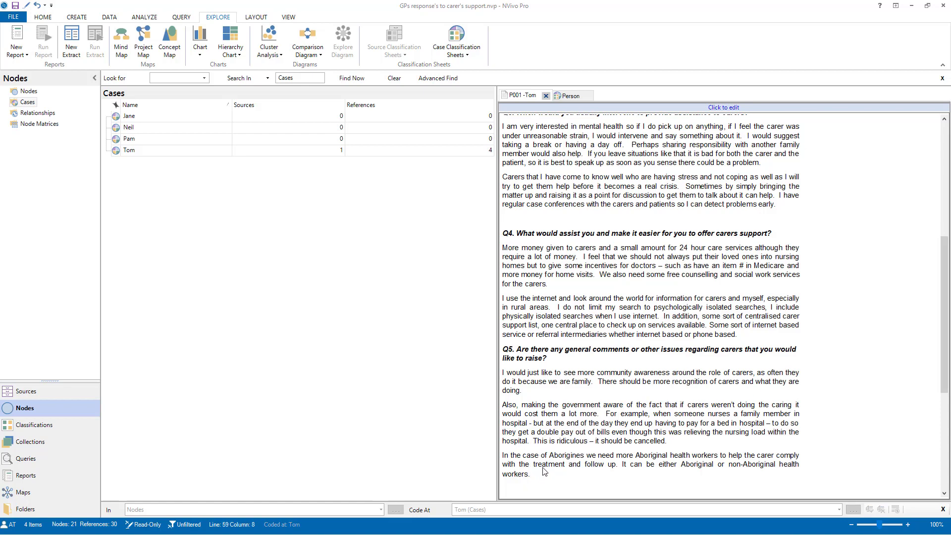
{"action": "left_click_drag", "start_coordinate": [545, 471], "coordinate": [149, 159]}
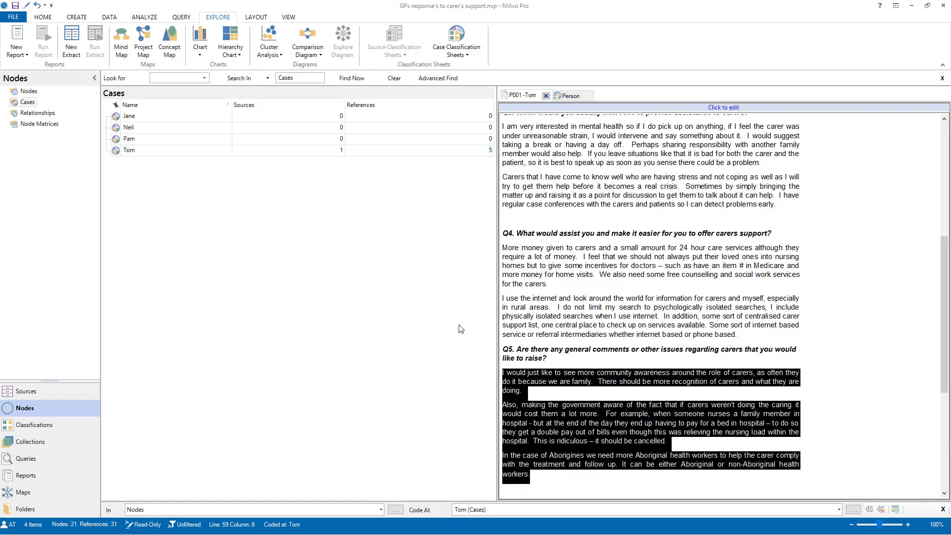
Open the P002 interview from GP Interviews and code its Q1 and Q2 answers to that GP's case
{"action": "left_click", "coordinate": [27, 394]}
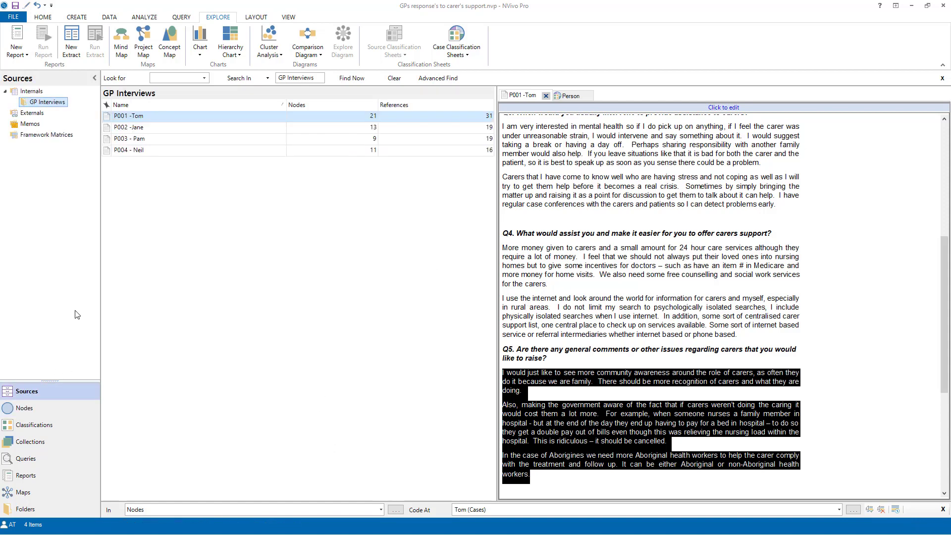
{"action": "double_click", "coordinate": [146, 128]}
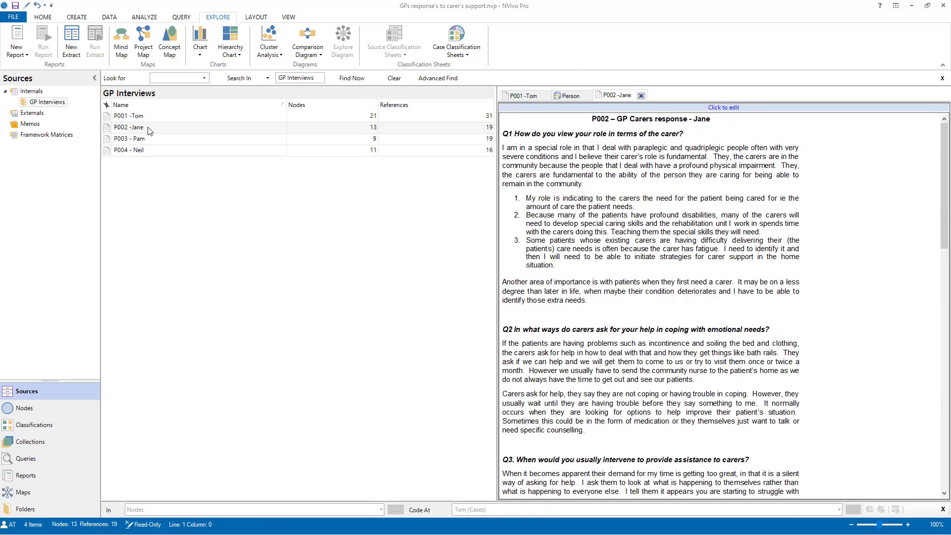
{"action": "left_click", "coordinate": [45, 409]}
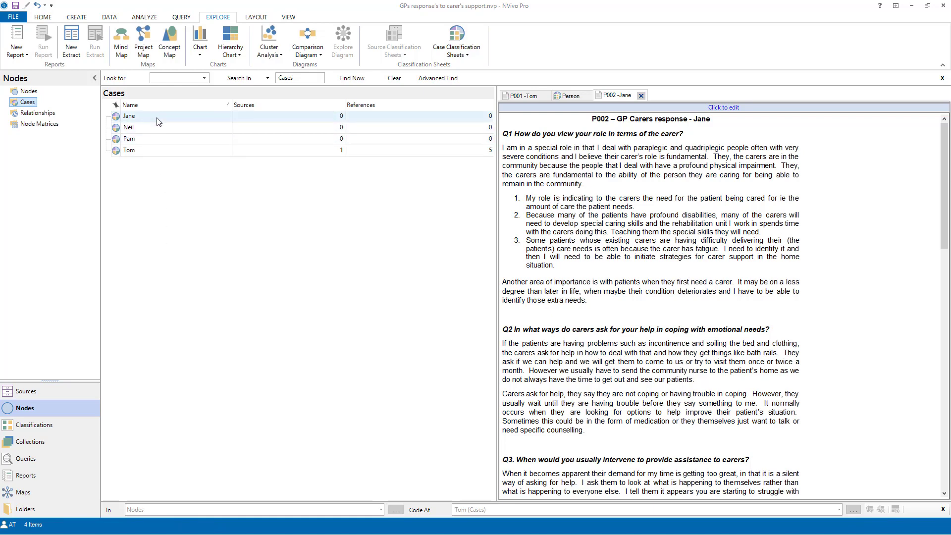
{"action": "left_click_drag", "start_coordinate": [604, 303], "coordinate": [167, 117]}
{"action": "left_click_drag", "start_coordinate": [601, 437], "coordinate": [503, 346]}
{"action": "left_click_drag", "start_coordinate": [571, 371], "coordinate": [151, 118]}
Code the Q3, Q4 and Q5 answers of the P002 interview to that GP's case
{"action": "scroll", "coordinate": [646, 435], "scroll_direction": "down", "scroll_amount": 2}
{"action": "scroll", "coordinate": [647, 436], "scroll_direction": "down", "scroll_amount": 1}
{"action": "left_click_drag", "start_coordinate": [575, 385], "coordinate": [153, 116]}
{"action": "left_click", "coordinate": [518, 327]}
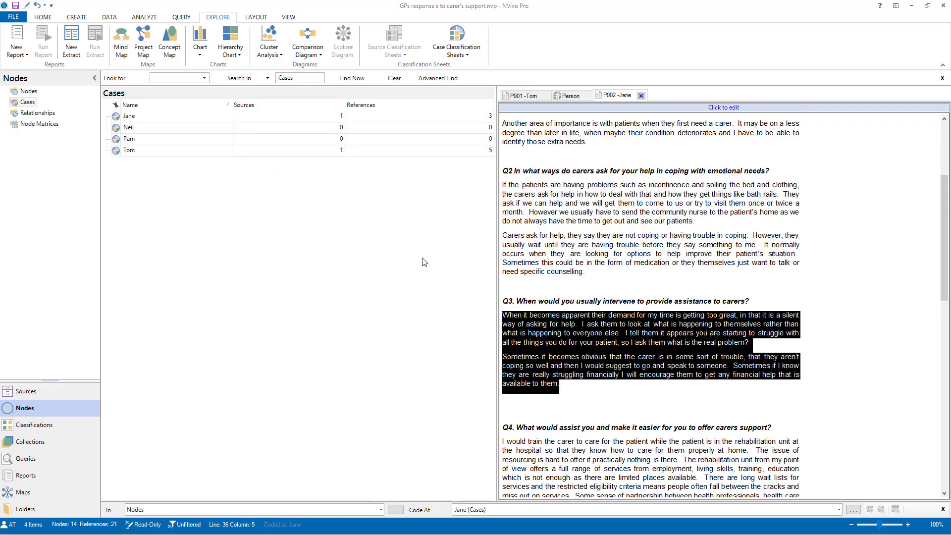
{"action": "scroll", "coordinate": [541, 355], "scroll_direction": "down", "scroll_amount": 5}
{"action": "left_click_drag", "start_coordinate": [732, 408], "coordinate": [502, 247]}
{"action": "left_click_drag", "start_coordinate": [610, 299], "coordinate": [158, 119]}
{"action": "scroll", "coordinate": [649, 315], "scroll_direction": "down", "scroll_amount": 3}
{"action": "left_click_drag", "start_coordinate": [746, 449], "coordinate": [151, 117]}
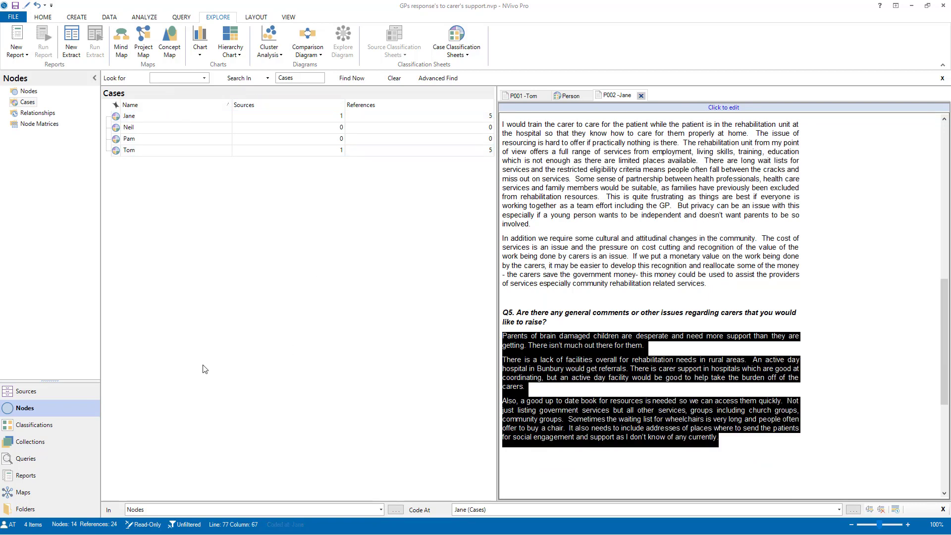
Open the P003 interview from GP Interviews and code its Q1 and Q2 answers to that GP's case
{"action": "left_click", "coordinate": [57, 397]}
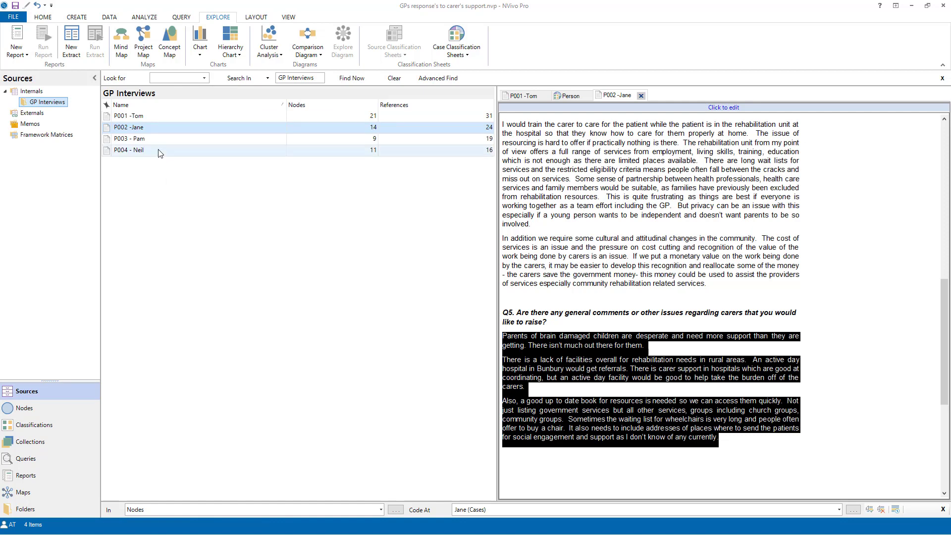
{"action": "double_click", "coordinate": [151, 140]}
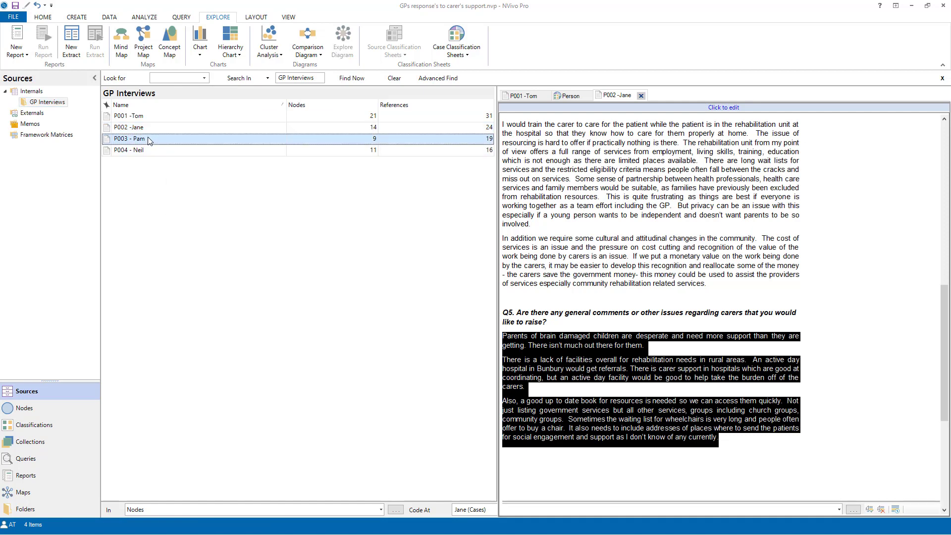
{"action": "left_click", "coordinate": [24, 408]}
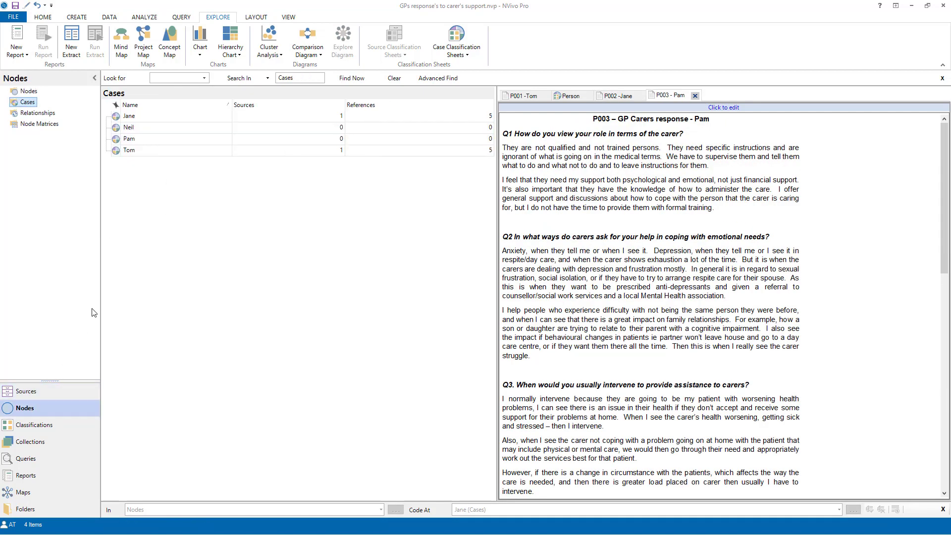
{"action": "left_click_drag", "start_coordinate": [721, 214], "coordinate": [465, 150]}
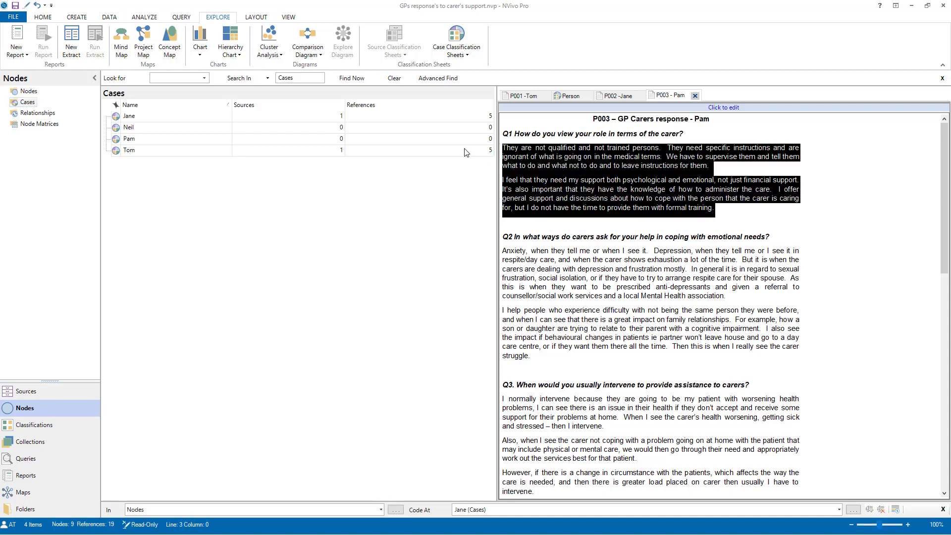
{"action": "left_click_drag", "start_coordinate": [539, 163], "coordinate": [197, 146]}
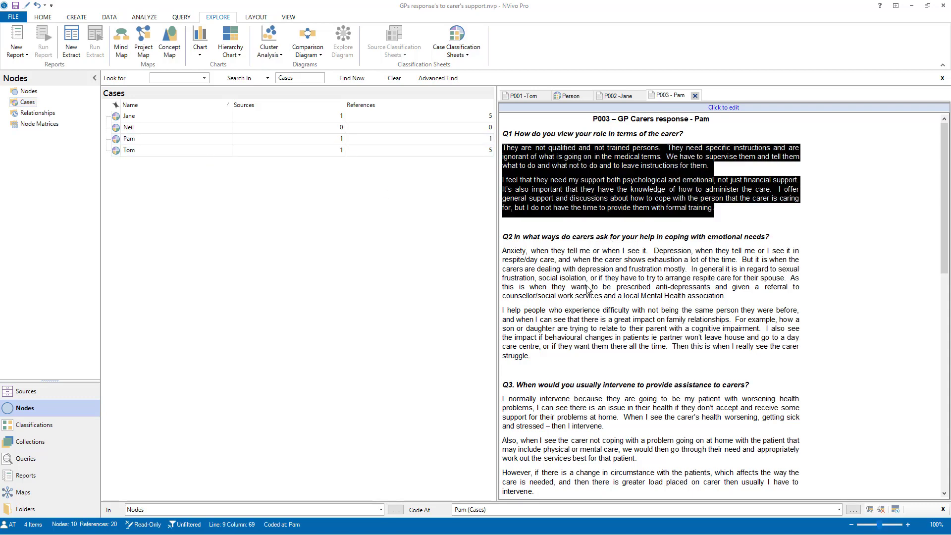
{"action": "left_click_drag", "start_coordinate": [533, 364], "coordinate": [197, 142]}
Code the Q3, Q4 and Q5 answers of the P003 interview to that GP's case
{"action": "scroll", "coordinate": [551, 337], "scroll_direction": "down", "scroll_amount": 3}
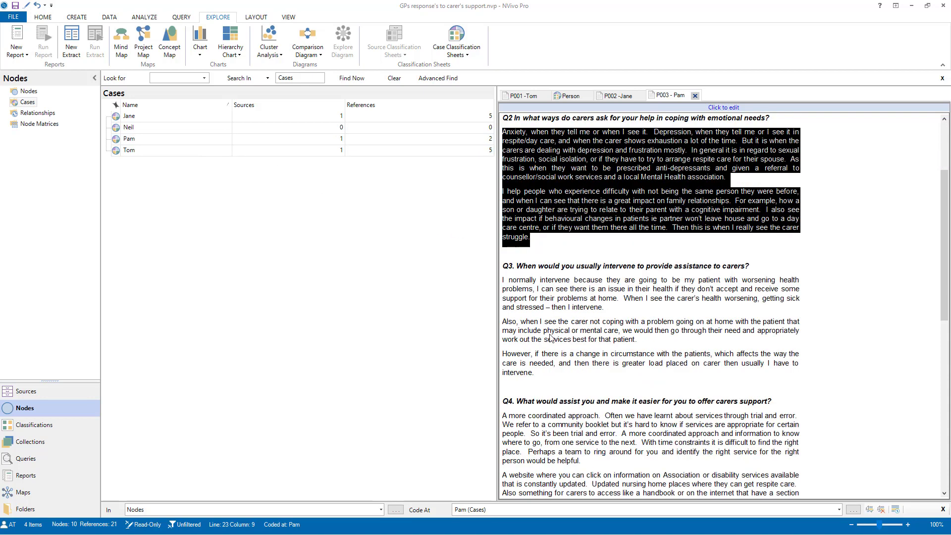
{"action": "left_click_drag", "start_coordinate": [534, 372], "coordinate": [503, 281]}
{"action": "left_click_drag", "start_coordinate": [556, 300], "coordinate": [188, 141]}
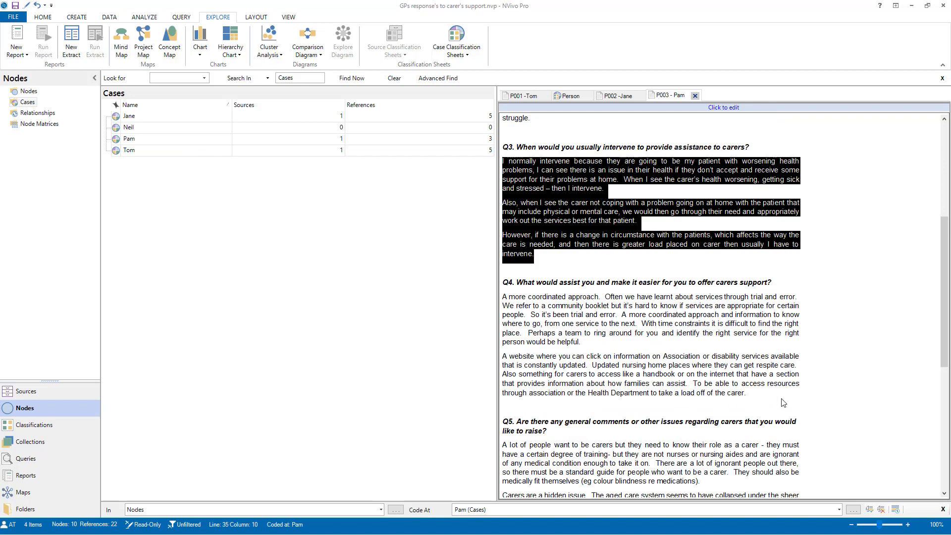
{"action": "left_click_drag", "start_coordinate": [783, 403], "coordinate": [505, 299]}
{"action": "left_click_drag", "start_coordinate": [562, 313], "coordinate": [185, 140]}
{"action": "scroll", "coordinate": [661, 337], "scroll_direction": "down", "scroll_amount": 5}
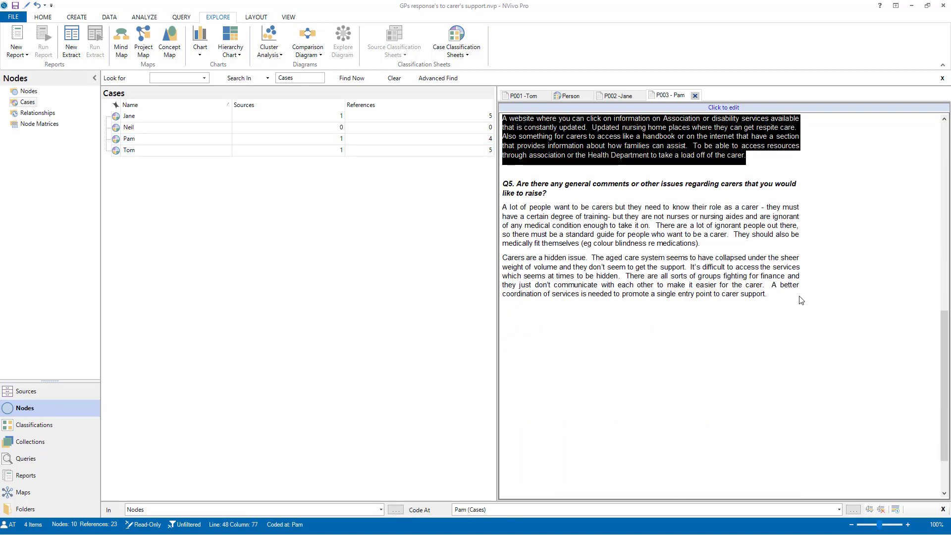
{"action": "left_click_drag", "start_coordinate": [797, 298], "coordinate": [497, 212]}
{"action": "left_click_drag", "start_coordinate": [584, 225], "coordinate": [195, 141]}
Open the P004 interview from GP Interviews and code its Q1 and Q2 answers to that GP's case
{"action": "left_click", "coordinate": [50, 392]}
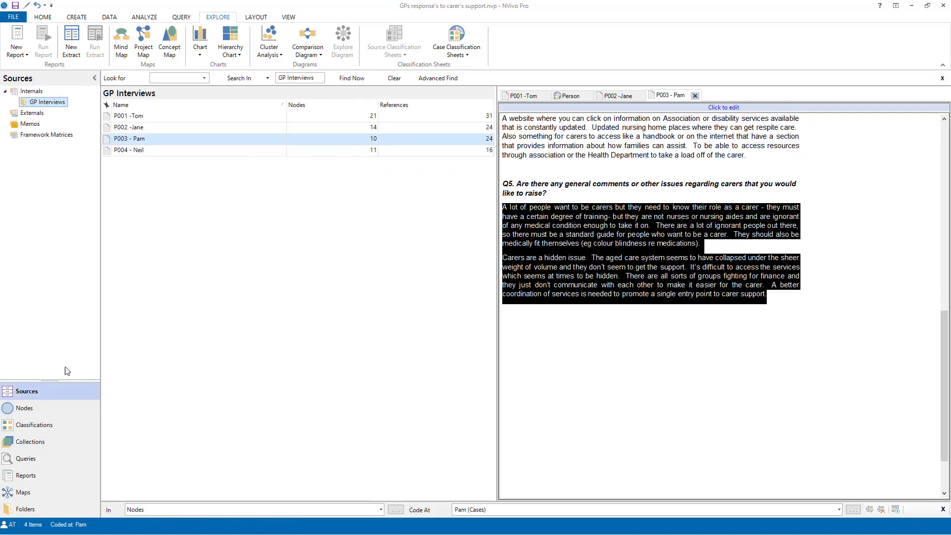
{"action": "left_click", "coordinate": [166, 153]}
{"action": "double_click", "coordinate": [166, 153]}
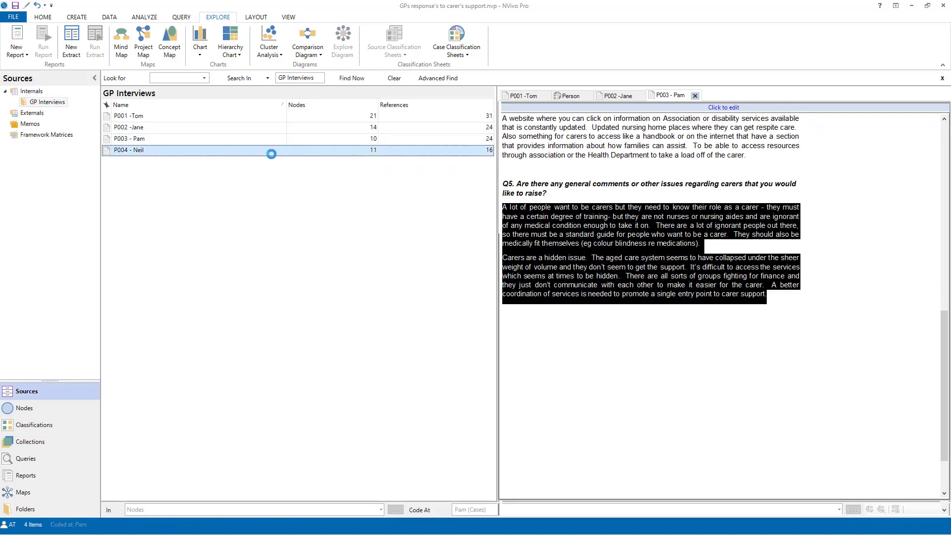
{"action": "left_click", "coordinate": [54, 413]}
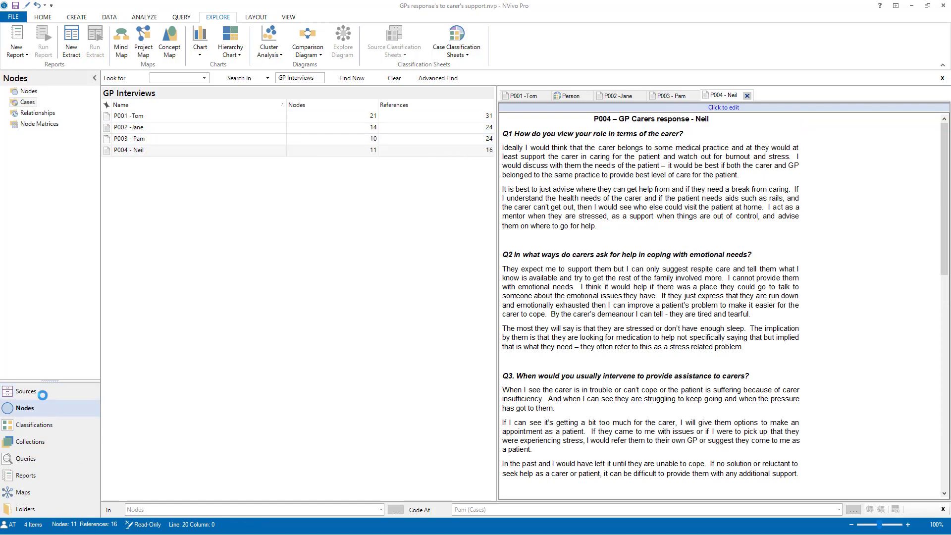
{"action": "left_click_drag", "start_coordinate": [614, 230], "coordinate": [502, 149]}
{"action": "left_click_drag", "start_coordinate": [567, 167], "coordinate": [159, 128]}
{"action": "left_click", "coordinate": [705, 340]}
{"action": "left_click_drag", "start_coordinate": [761, 352], "coordinate": [188, 133]}
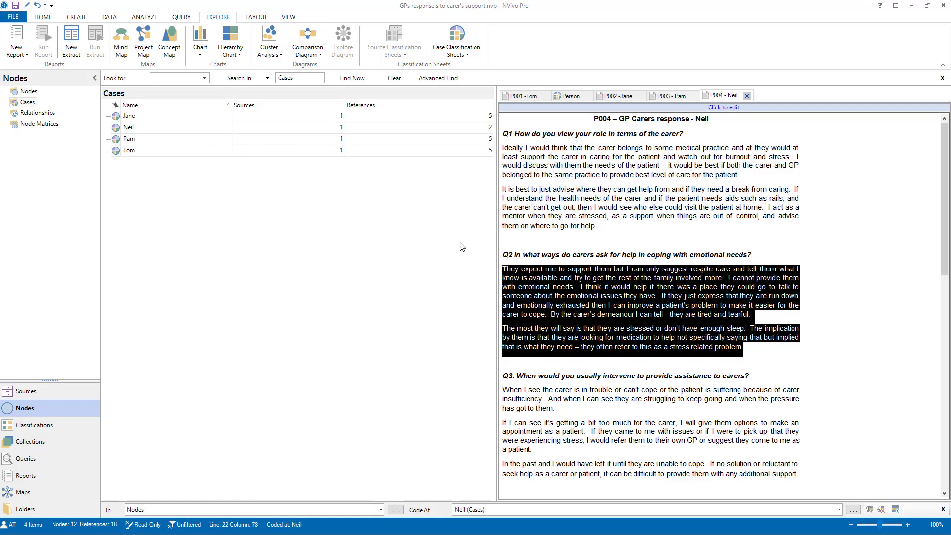
Code the Q3, Q4 and Q5 answers of the P004 interview to that GP's case
{"action": "left_click", "coordinate": [739, 415]}
{"action": "scroll", "coordinate": [626, 404], "scroll_direction": "down", "scroll_amount": 3}
{"action": "left_click_drag", "start_coordinate": [815, 398], "coordinate": [188, 127]}
{"action": "scroll", "coordinate": [715, 270], "scroll_direction": "down", "scroll_amount": 3}
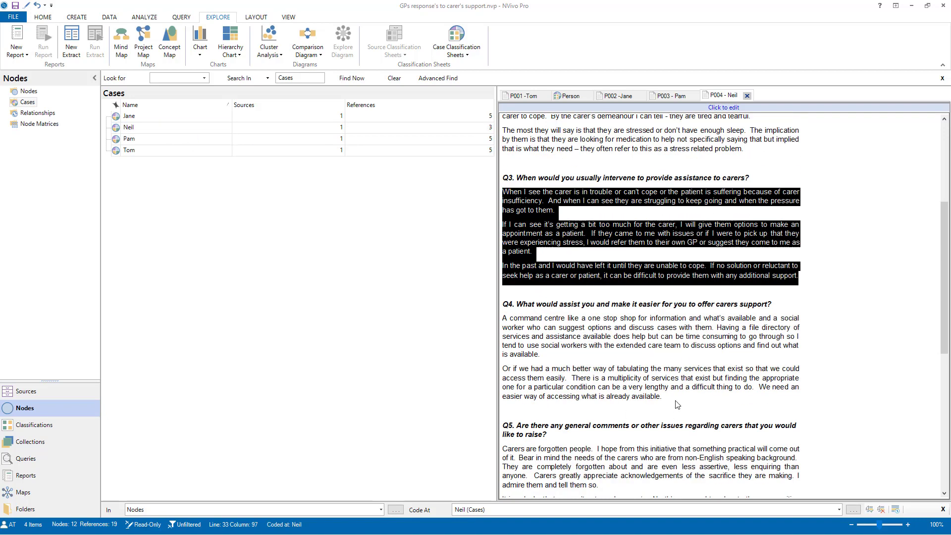
{"action": "left_click_drag", "start_coordinate": [662, 397], "coordinate": [188, 128]}
{"action": "scroll", "coordinate": [685, 461], "scroll_direction": "down", "scroll_amount": 2}
{"action": "left_click_drag", "start_coordinate": [685, 461], "coordinate": [499, 369]}
{"action": "left_click_drag", "start_coordinate": [579, 387], "coordinate": [186, 128]}
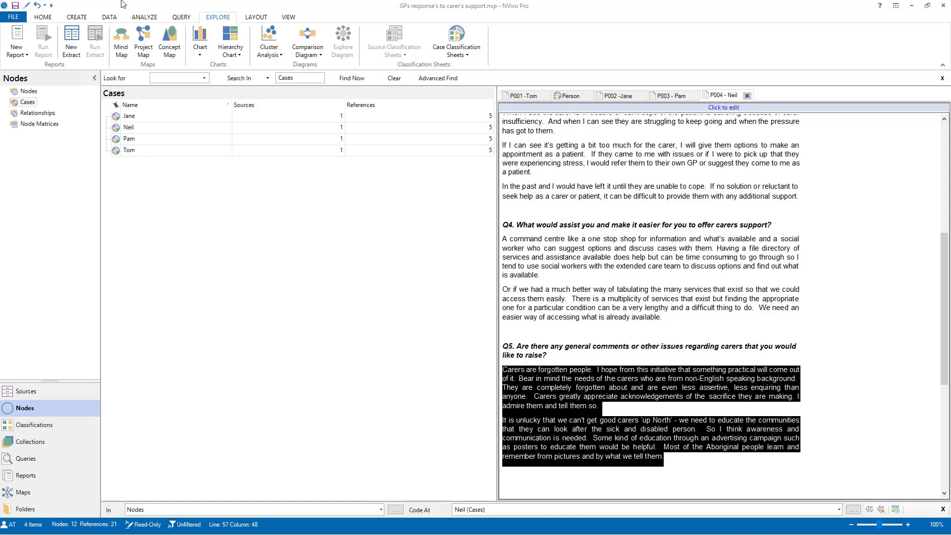
Run a word frequency query on all sources for the 300 most frequent words with minimum length 3, grouped with stemmed words
{"action": "left_click", "coordinate": [184, 19]}
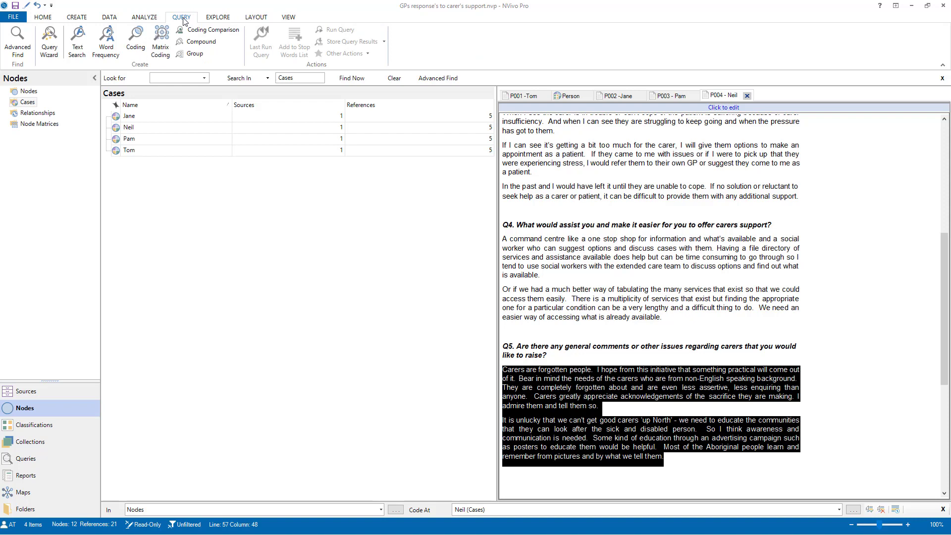
{"action": "left_click", "coordinate": [102, 46]}
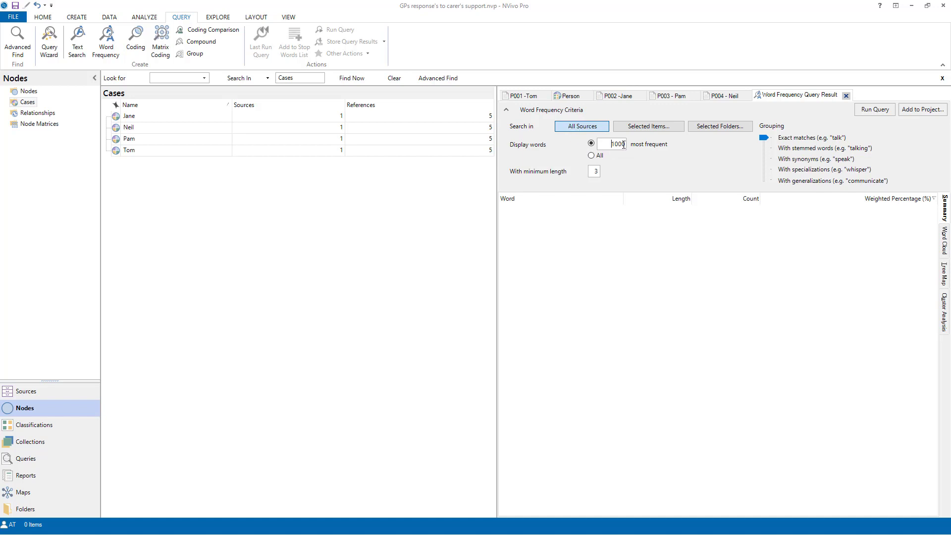
{"action": "left_click_drag", "start_coordinate": [622, 144], "coordinate": [604, 145]}
{"action": "type", "text": "30"}
{"action": "left_click", "coordinate": [597, 172]}
{"action": "left_click_drag", "start_coordinate": [760, 139], "coordinate": [762, 147]}
{"action": "left_click", "coordinate": [881, 113]}
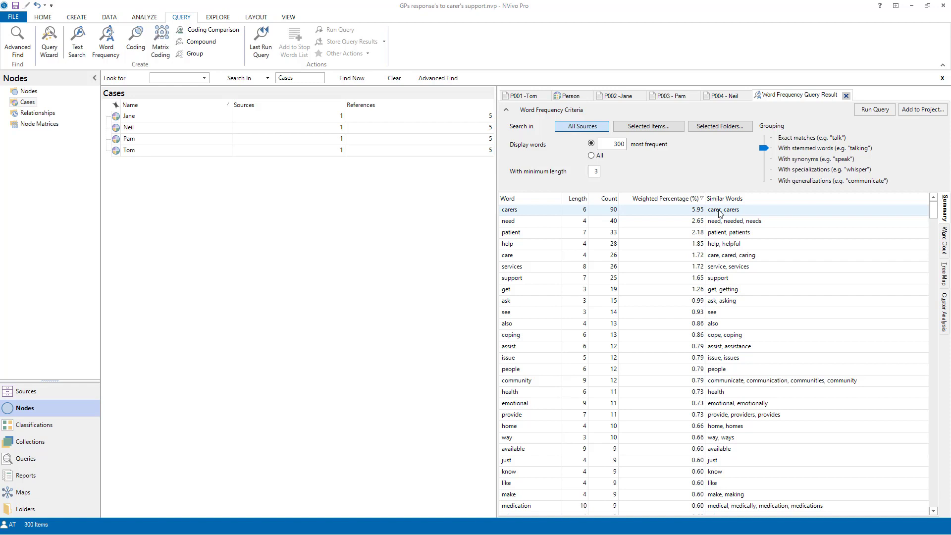
Examine the word frequency results as a word cloud and as a cluster analysis of all the words
{"action": "left_click", "coordinate": [945, 250]}
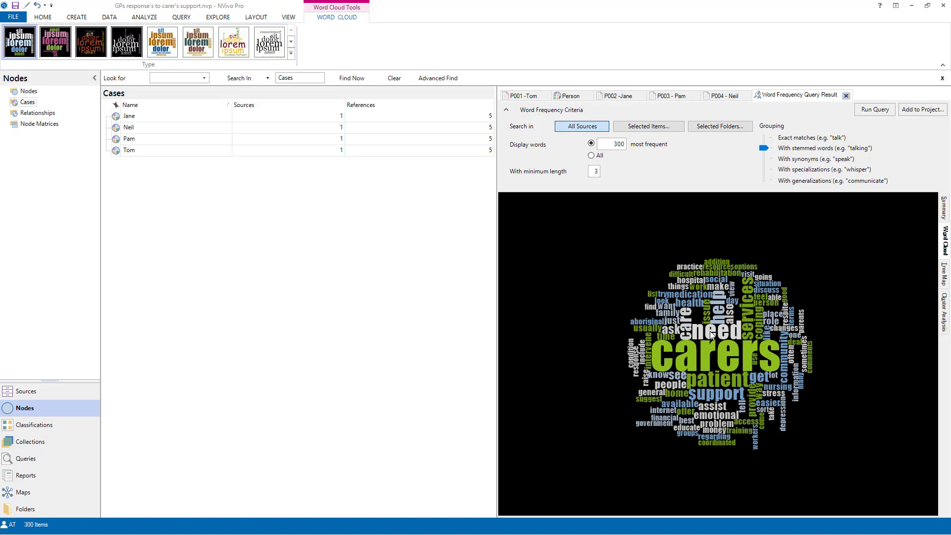
{"action": "left_click", "coordinate": [944, 280]}
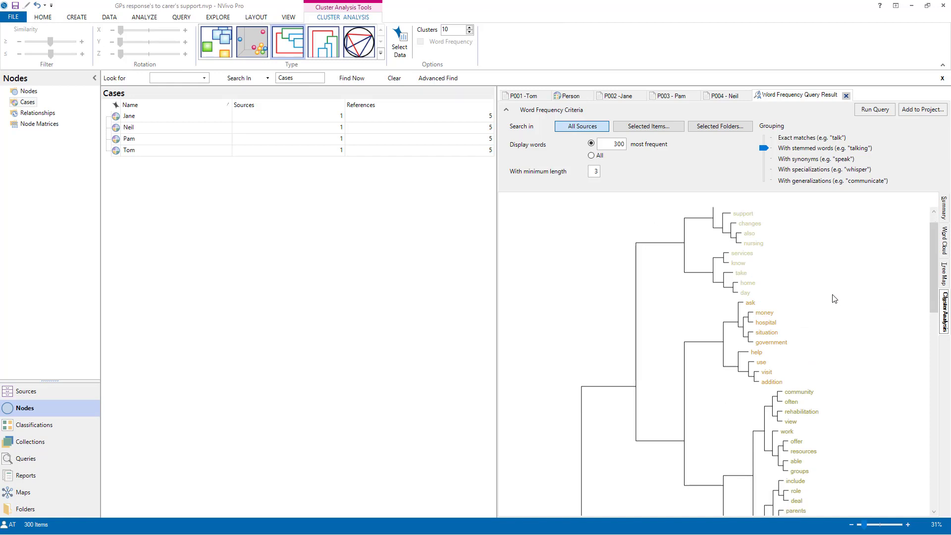
{"action": "scroll", "coordinate": [835, 299], "scroll_direction": "down", "scroll_amount": 9}
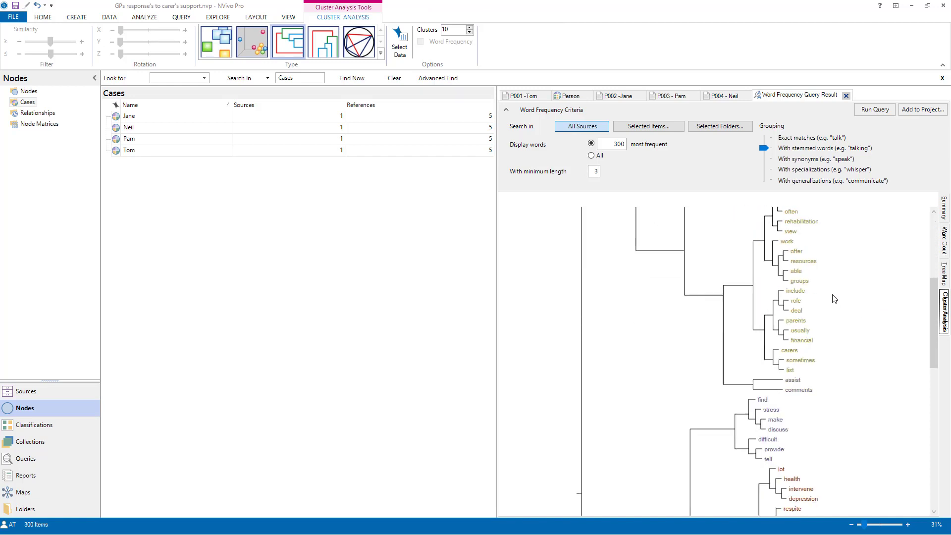
{"action": "scroll", "coordinate": [834, 299], "scroll_direction": "down", "scroll_amount": 10}
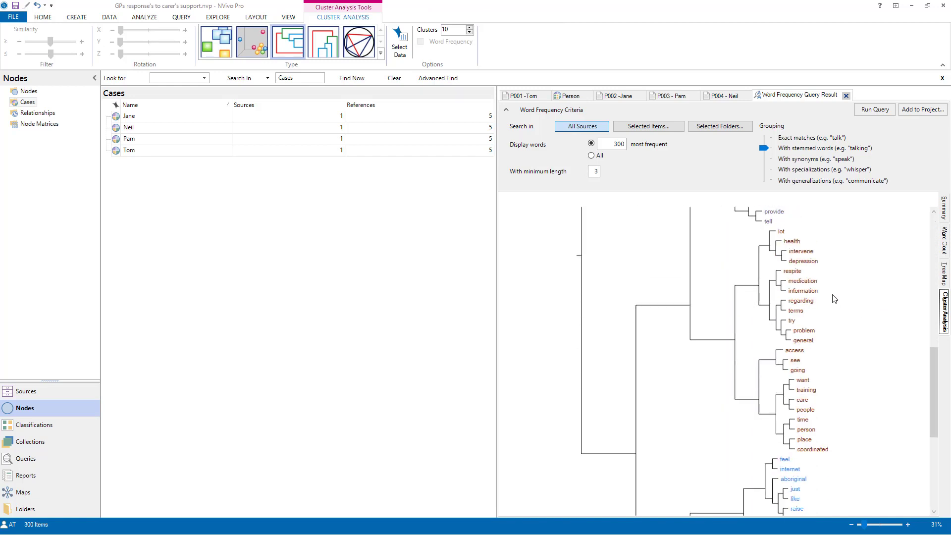
{"action": "scroll", "coordinate": [834, 298], "scroll_direction": "down", "scroll_amount": 9}
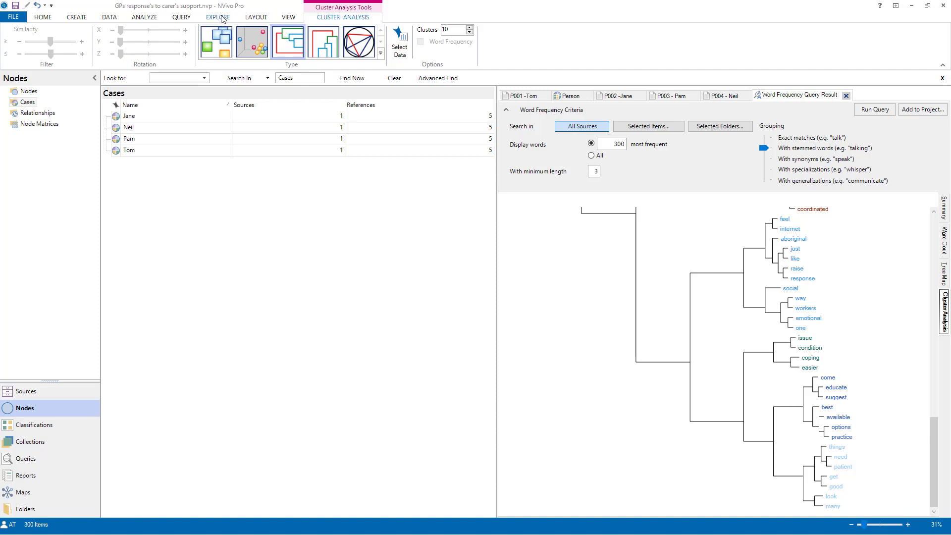
Start a coding query on all sources with Any of the criteria true, for content coded at Any Case Where
{"action": "left_click", "coordinate": [180, 18]}
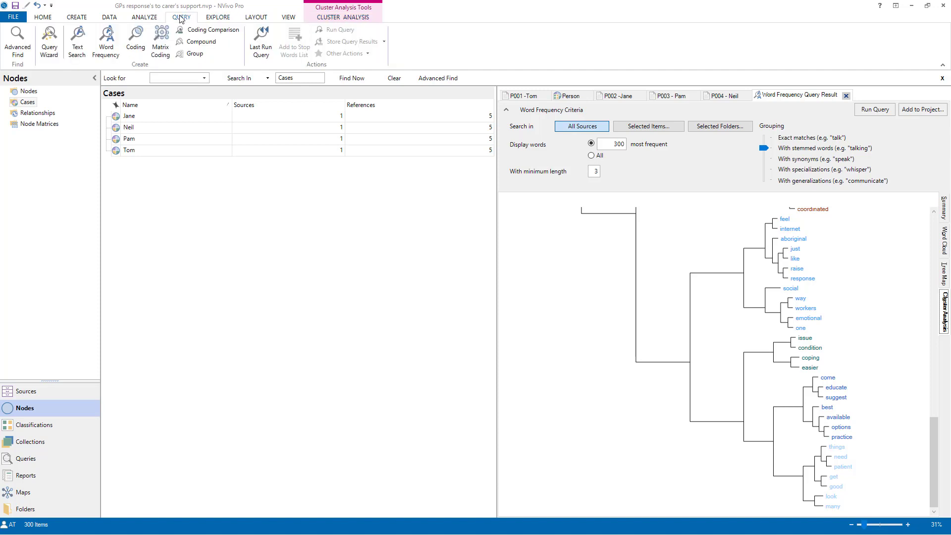
{"action": "left_click", "coordinate": [136, 47]}
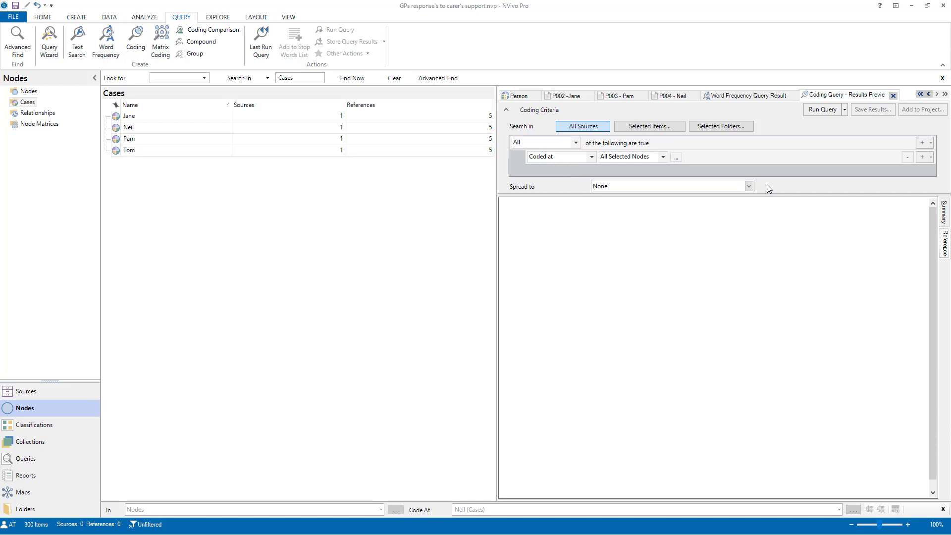
{"action": "left_click", "coordinate": [574, 143]}
{"action": "left_click", "coordinate": [552, 163]}
{"action": "left_click", "coordinate": [663, 157]}
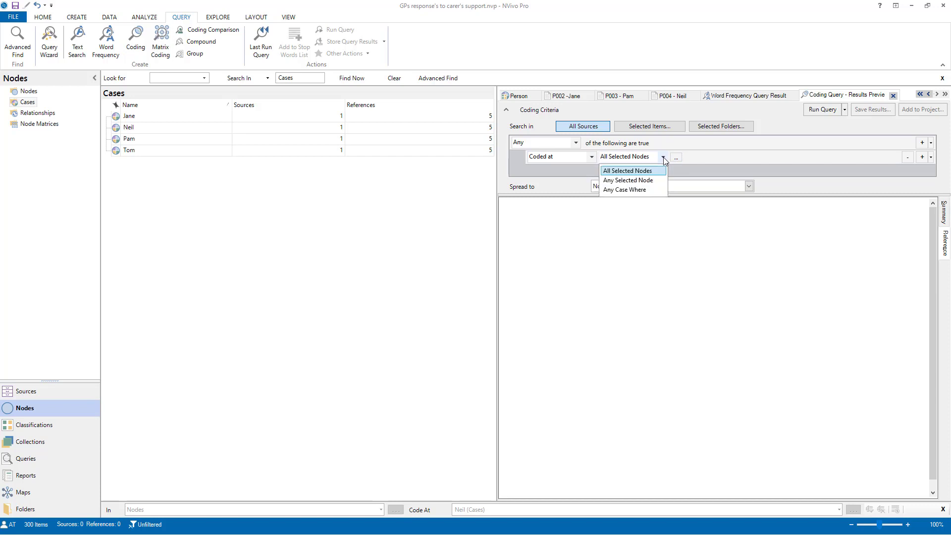
{"action": "left_click", "coordinate": [644, 190]}
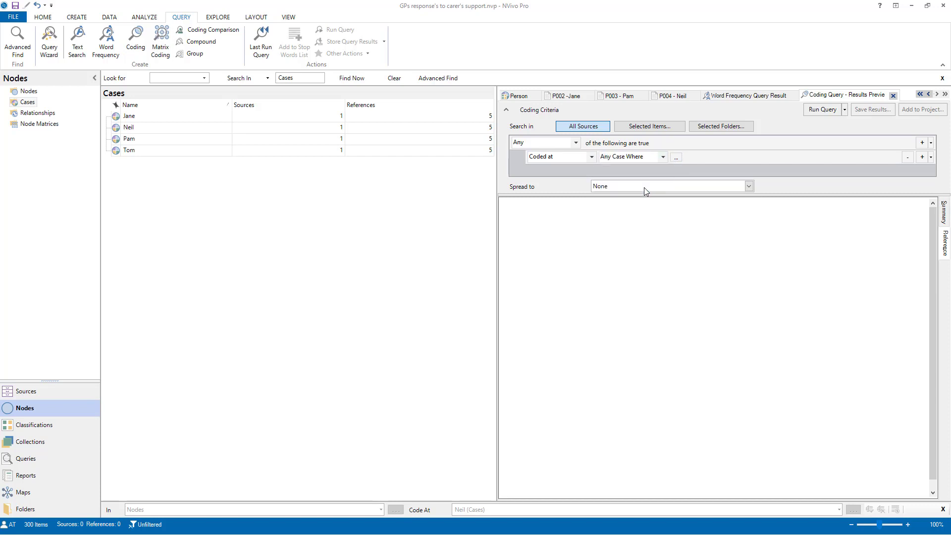
Set the case condition to the Person attribute Sex equals value female and run the coding query
{"action": "left_click", "coordinate": [676, 161]}
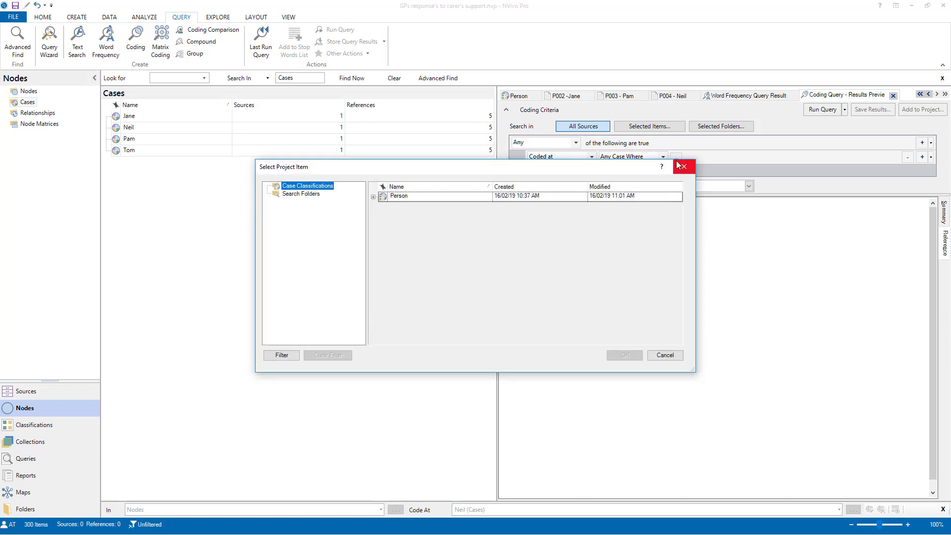
{"action": "left_click", "coordinate": [401, 199]}
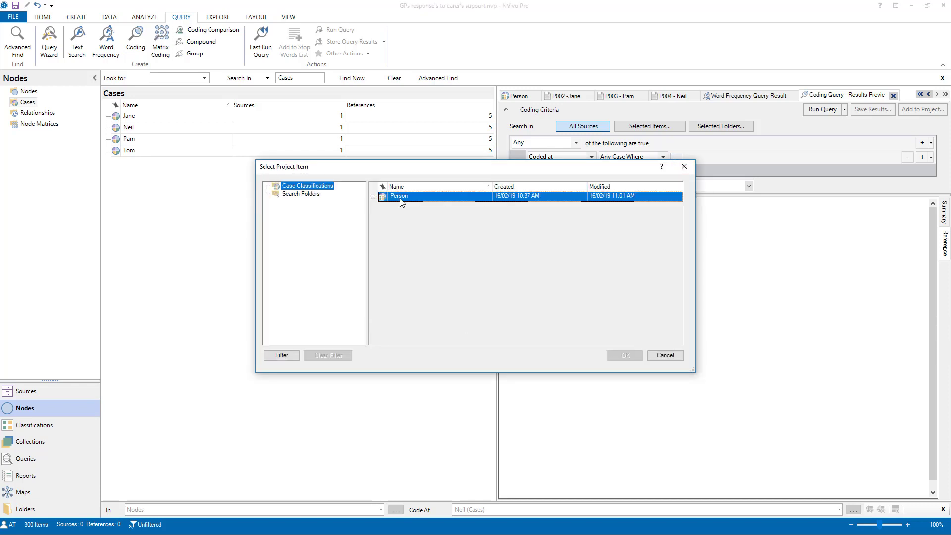
{"action": "left_click", "coordinate": [373, 197]}
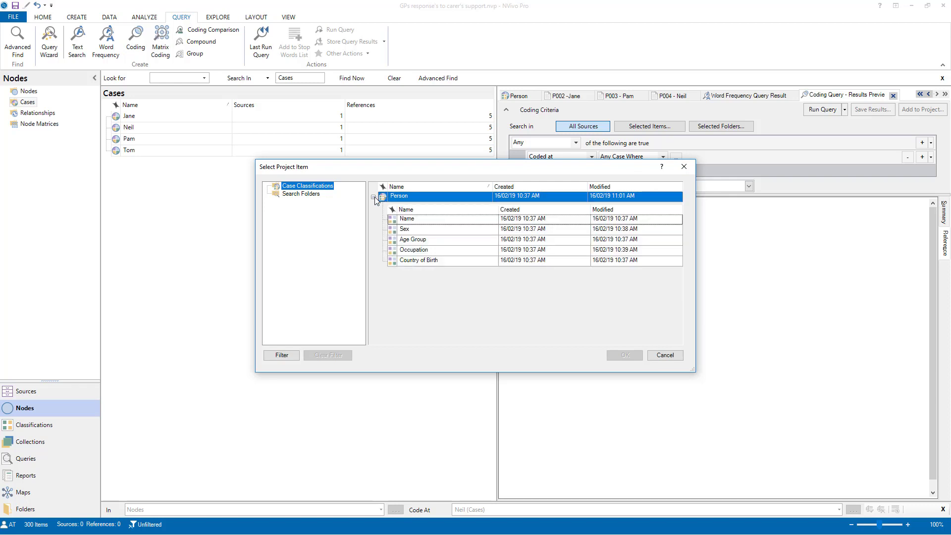
{"action": "left_click", "coordinate": [418, 231]}
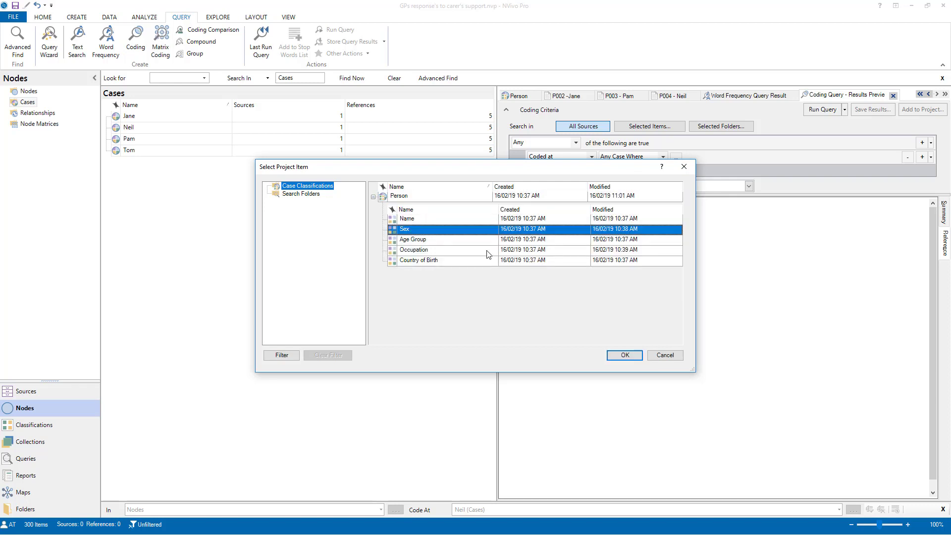
{"action": "left_click", "coordinate": [625, 355]}
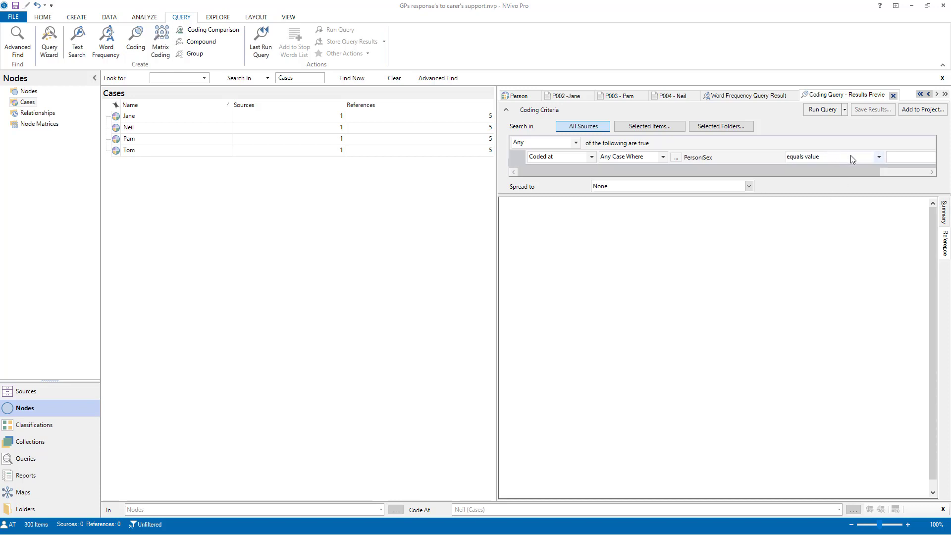
{"action": "left_click", "coordinate": [901, 157]}
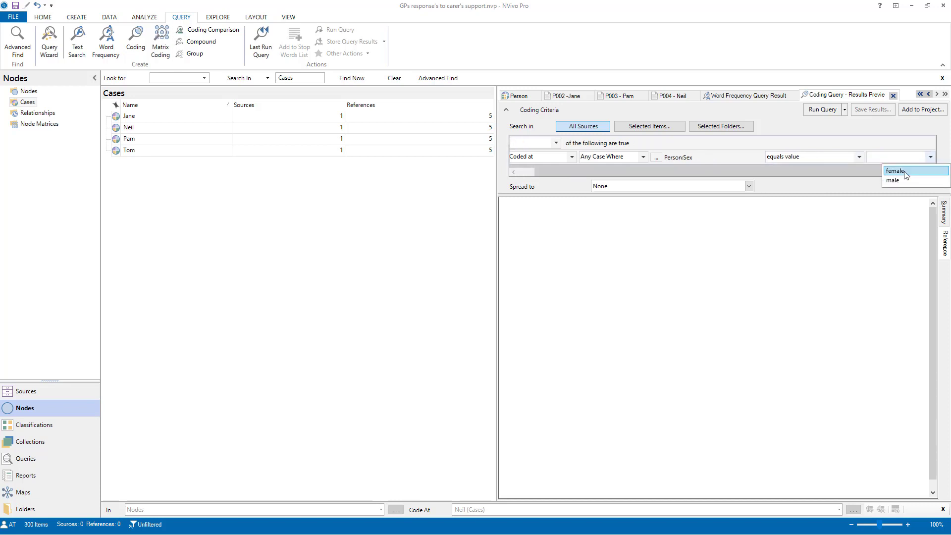
{"action": "left_click", "coordinate": [905, 171]}
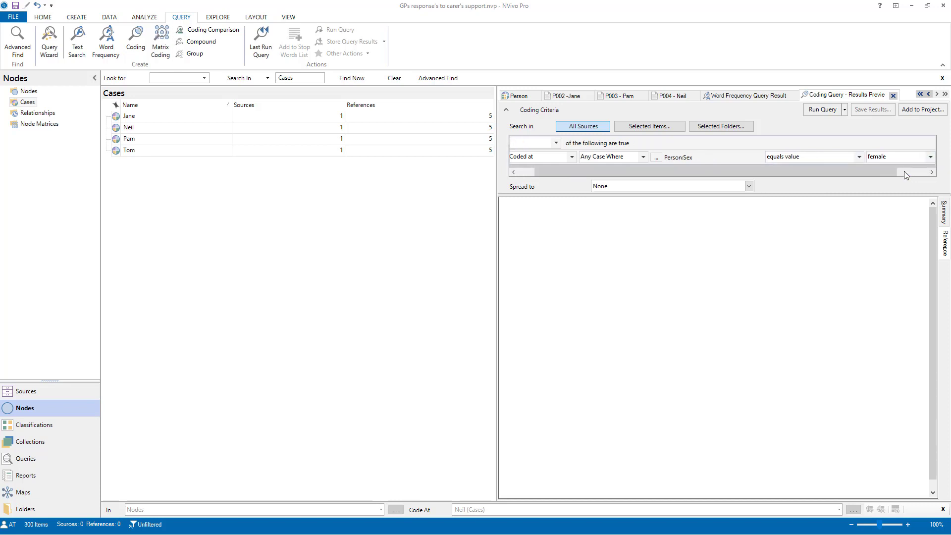
{"action": "left_click", "coordinate": [822, 110]}
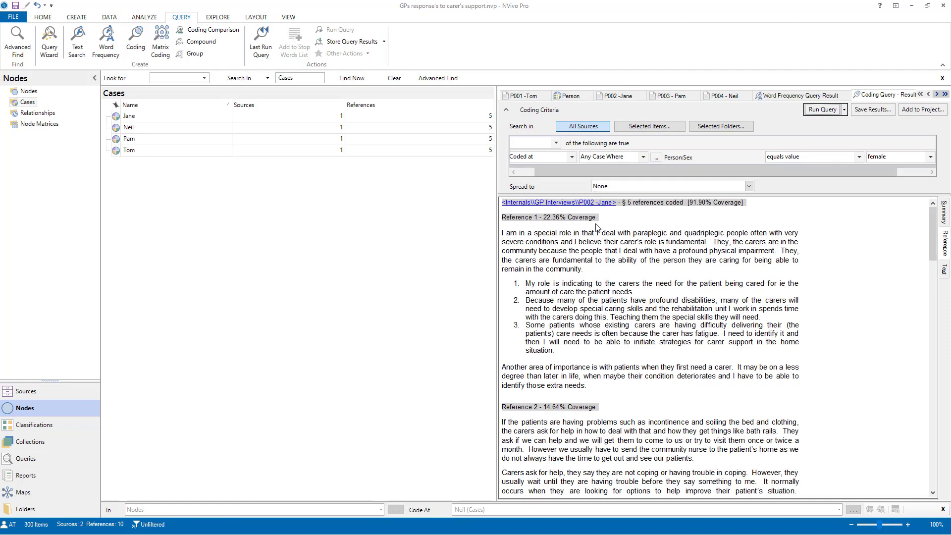
Examine the coding query results as references, and as text per source for the P002 and P003 interviews
{"action": "scroll", "coordinate": [581, 242], "scroll_direction": "down", "scroll_amount": 1}
{"action": "scroll", "coordinate": [581, 242], "scroll_direction": "down", "scroll_amount": 10}
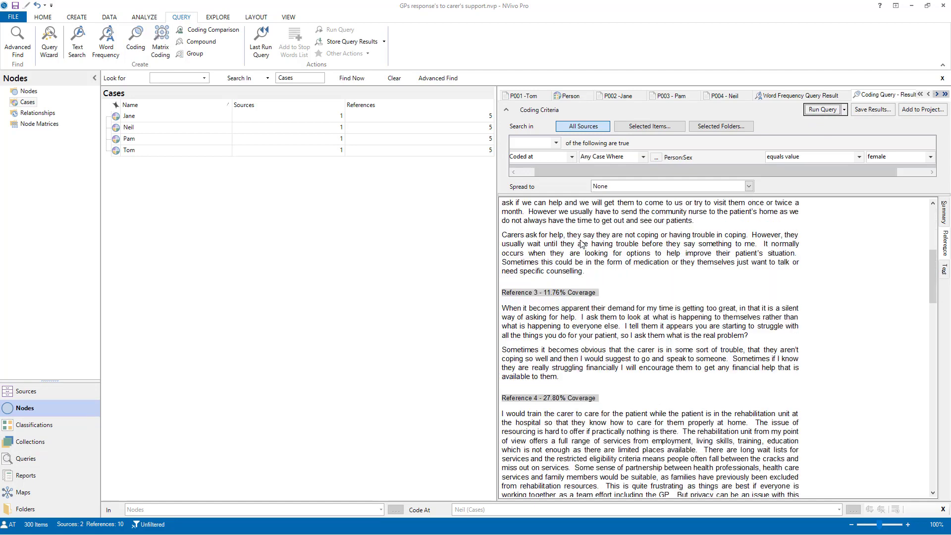
{"action": "scroll", "coordinate": [580, 243], "scroll_direction": "down", "scroll_amount": 10}
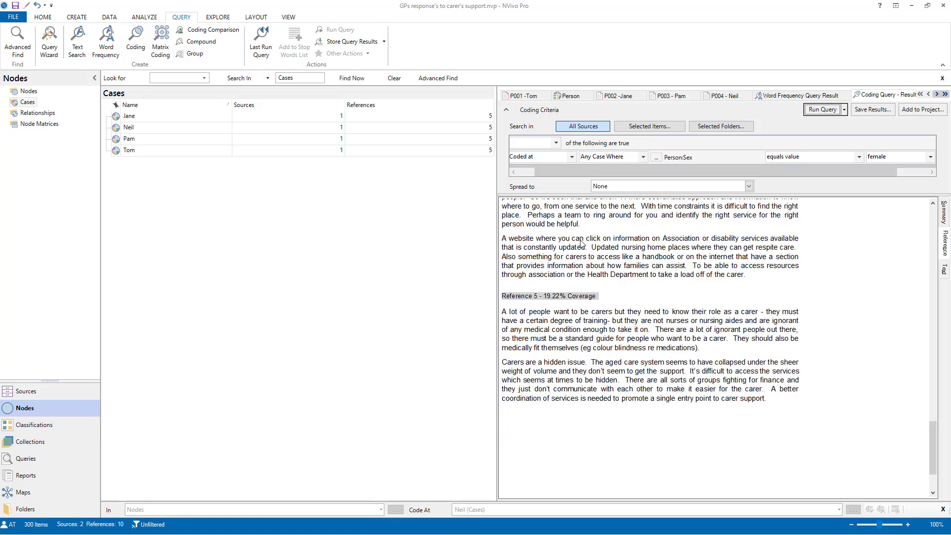
{"action": "scroll", "coordinate": [581, 243], "scroll_direction": "up", "scroll_amount": 15}
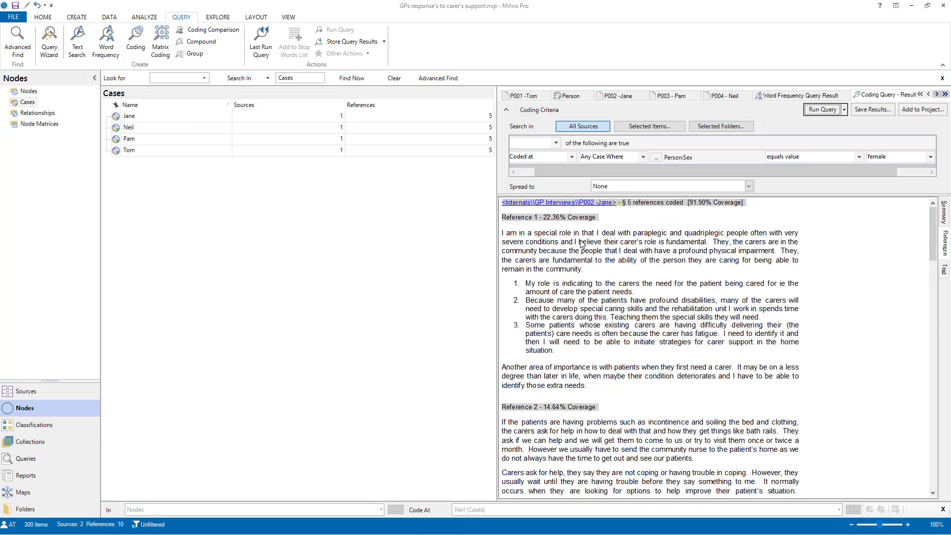
{"action": "left_click", "coordinate": [946, 247]}
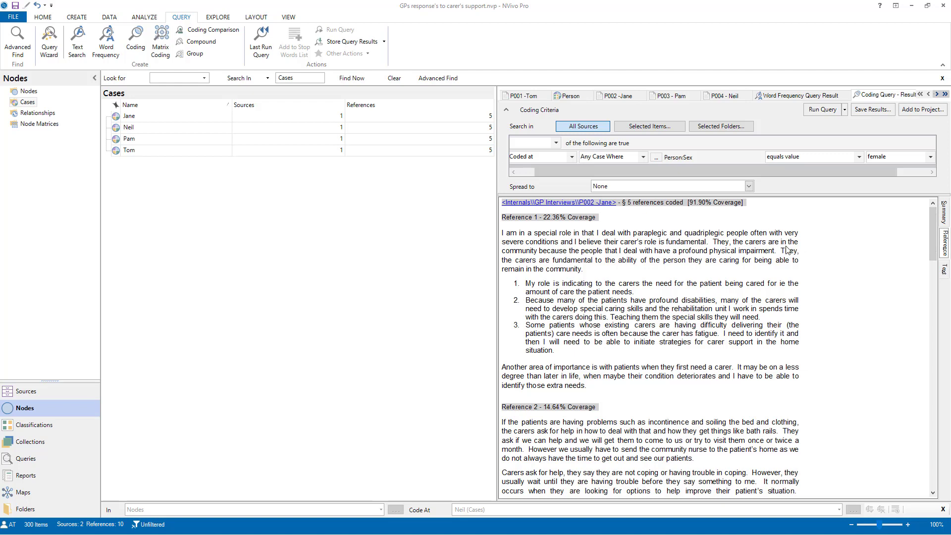
{"action": "left_click", "coordinate": [946, 271]}
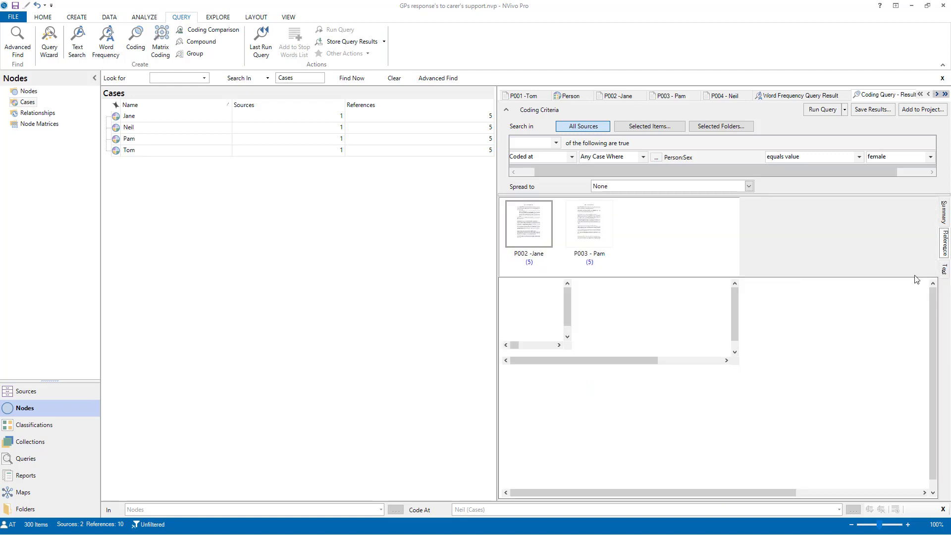
{"action": "mouse_move", "coordinate": [508, 262]}
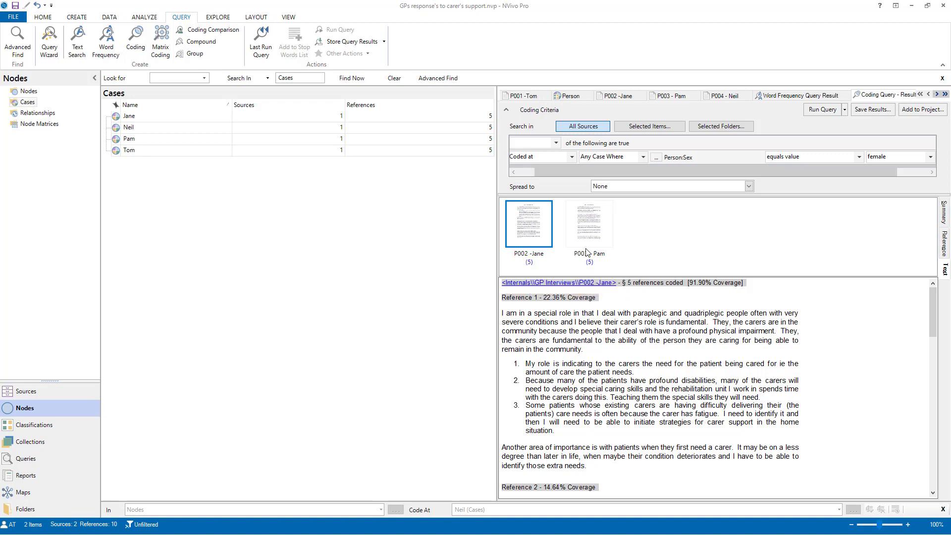
{"action": "left_click", "coordinate": [589, 228]}
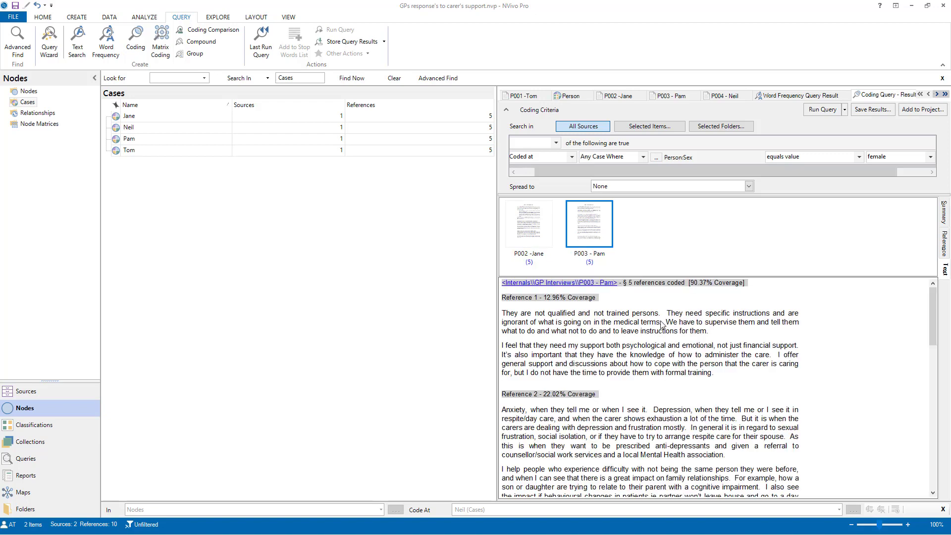